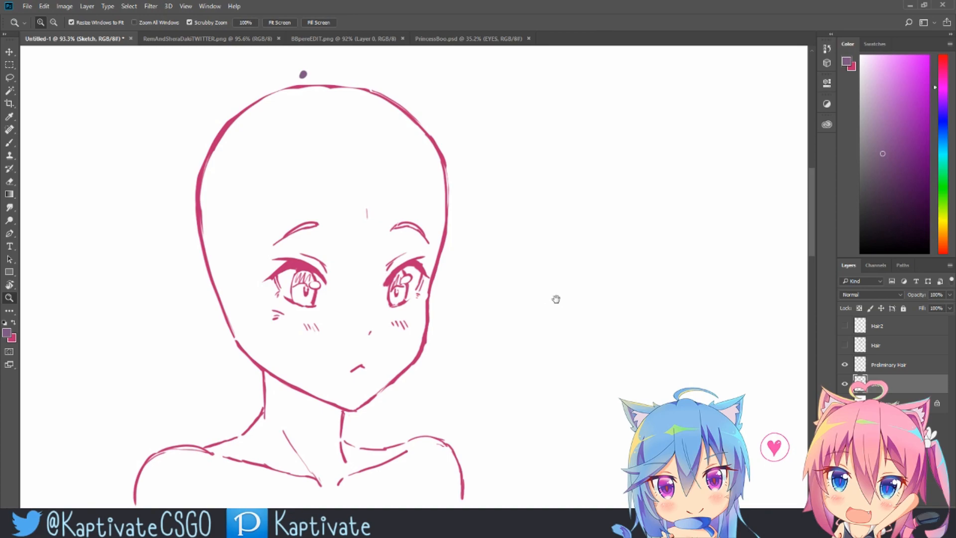
Step: Select the Preliminary Hair layer and try a brush stroke above the head
drag(567, 305, 628, 304)
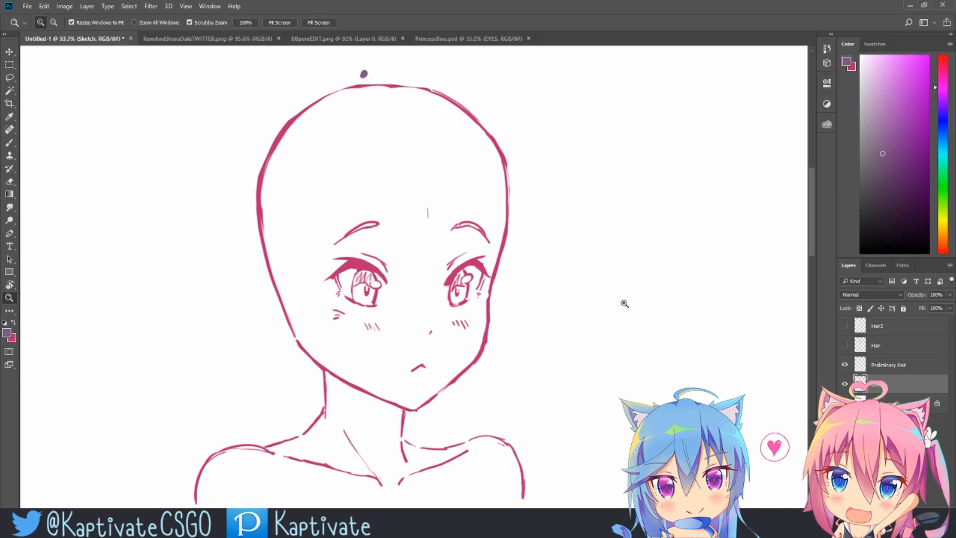
click(913, 371)
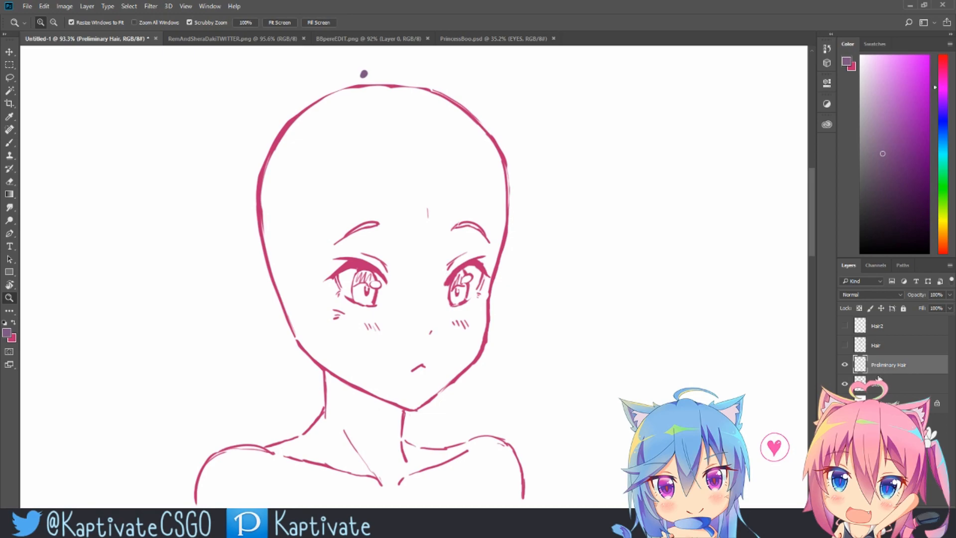
drag(440, 172, 426, 186)
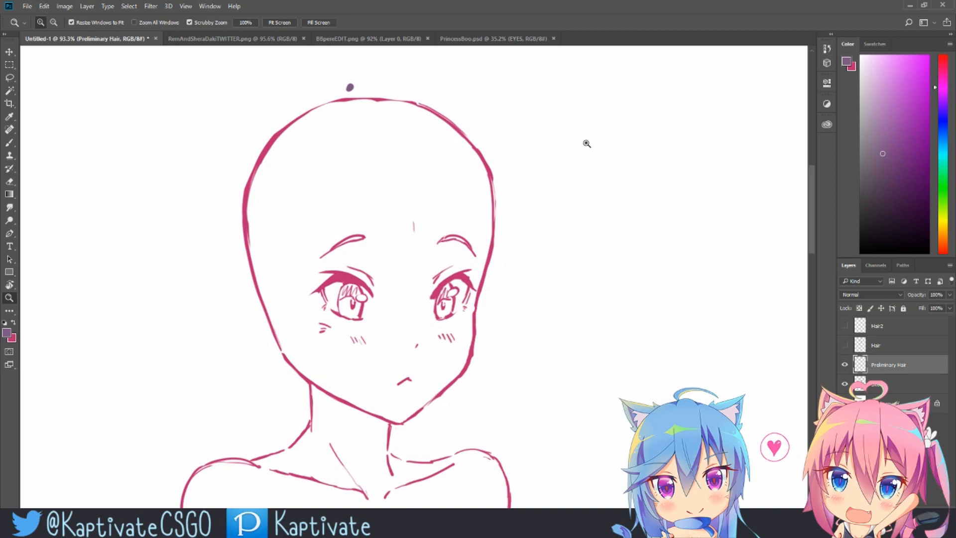
key(b)
mouse_move(442, 89)
mouse_down()
mouse_move(371, 83)
mouse_move(382, 75)
mouse_up()
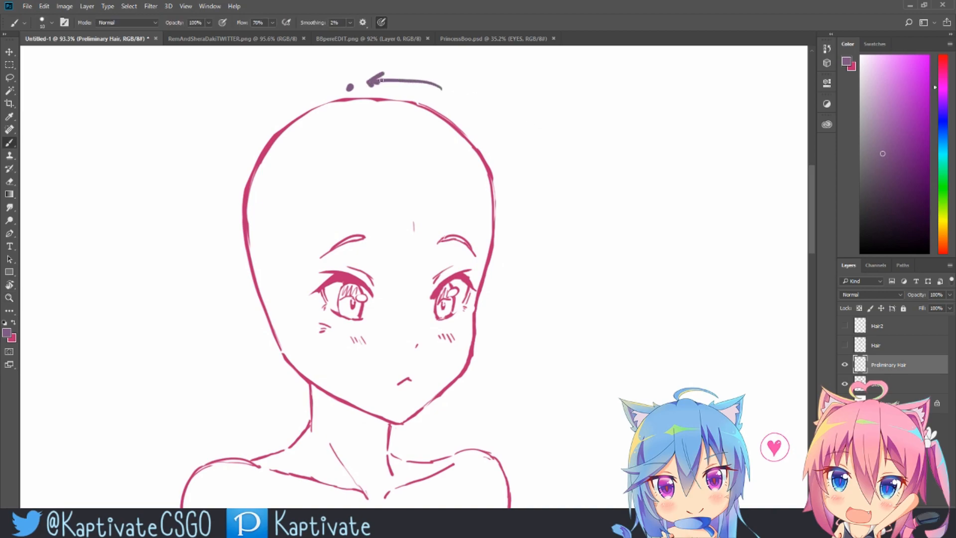
key(ctrl+z)
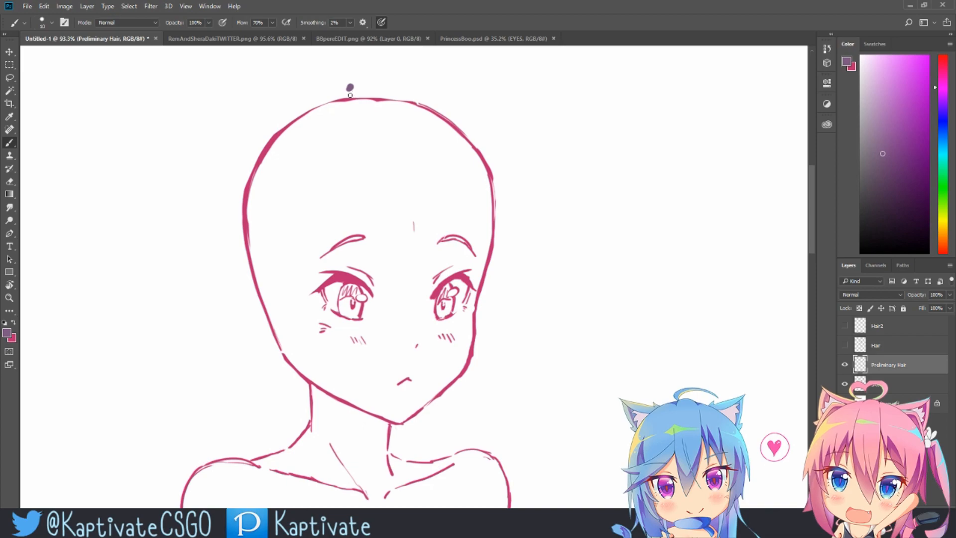
Step: Sketch the central bang from the crown down to a point between the eyes on the Preliminary Hair layer
drag(349, 101, 384, 285)
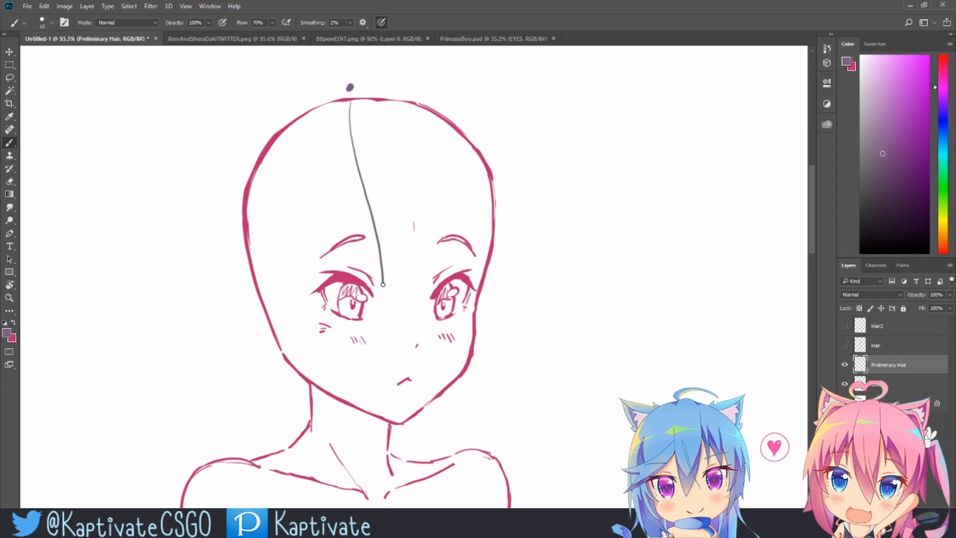
mouse_move(363, 93)
mouse_down()
mouse_move(400, 148)
mouse_move(416, 203)
mouse_move(374, 106)
mouse_move(422, 190)
mouse_move(429, 239)
mouse_move(412, 325)
mouse_up()
key(ctrl+z)
key(ctrl+z)
drag(432, 265, 403, 327)
drag(383, 285, 402, 328)
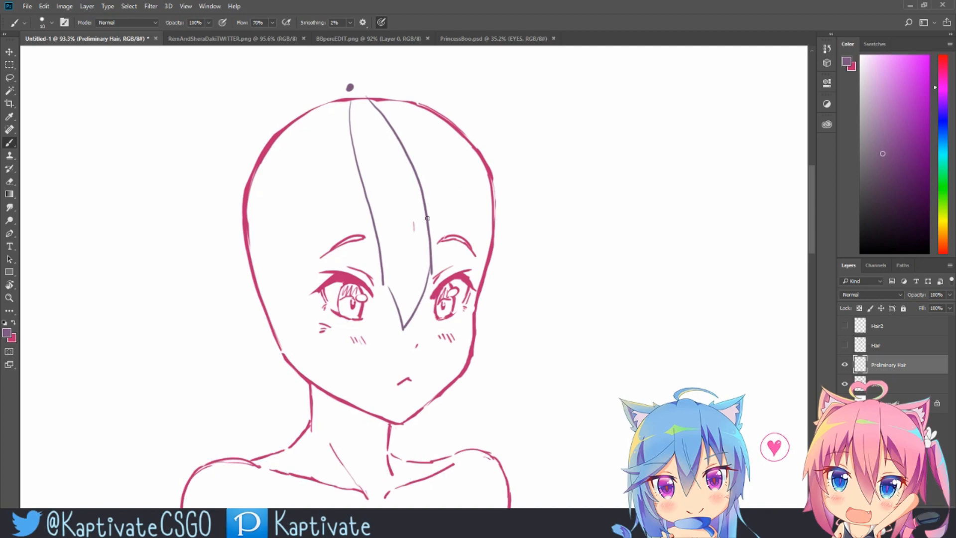
Step: Add more rough bang strands across the forehead and a long strand down the left side of the face
mouse_move(385, 94)
mouse_down()
mouse_move(439, 156)
mouse_move(464, 263)
mouse_up()
drag(429, 221, 465, 264)
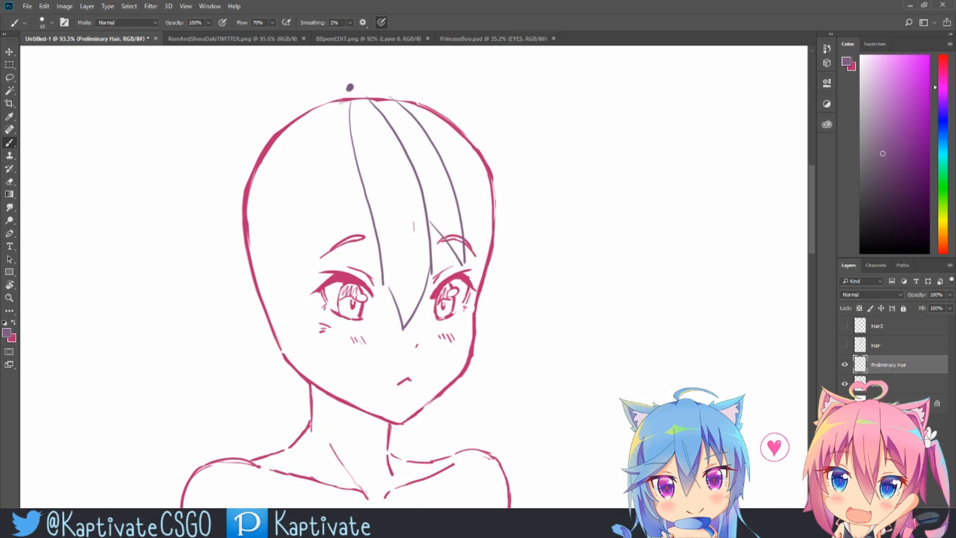
mouse_move(341, 95)
mouse_down()
mouse_move(311, 162)
mouse_move(308, 213)
mouse_move(332, 413)
mouse_up()
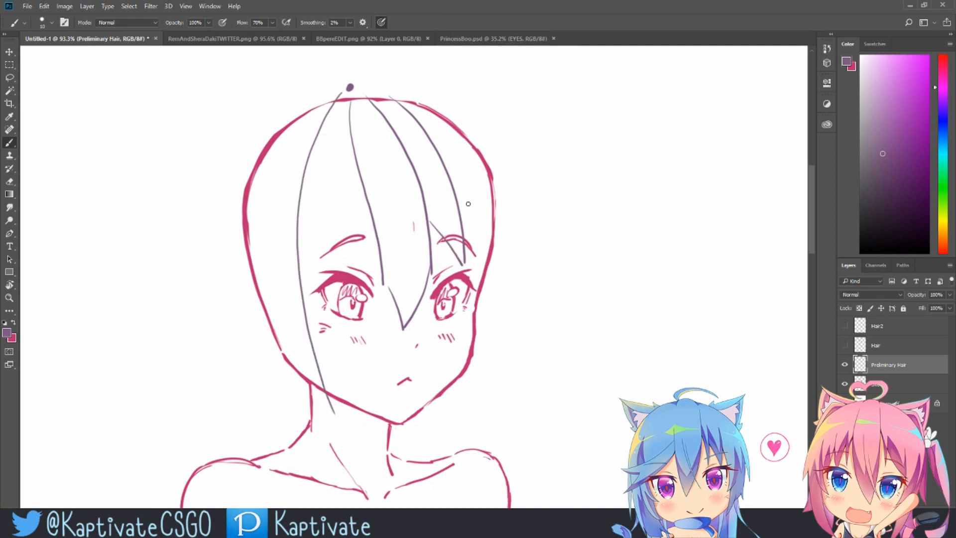
mouse_move(367, 198)
mouse_down()
mouse_move(344, 257)
mouse_move(300, 301)
mouse_up()
Step: Sketch the right side hair strands outside the head outline and erase part of the outermost line
mouse_move(442, 100)
mouse_down()
mouse_move(492, 154)
mouse_move(506, 190)
mouse_move(517, 275)
mouse_move(513, 316)
mouse_up()
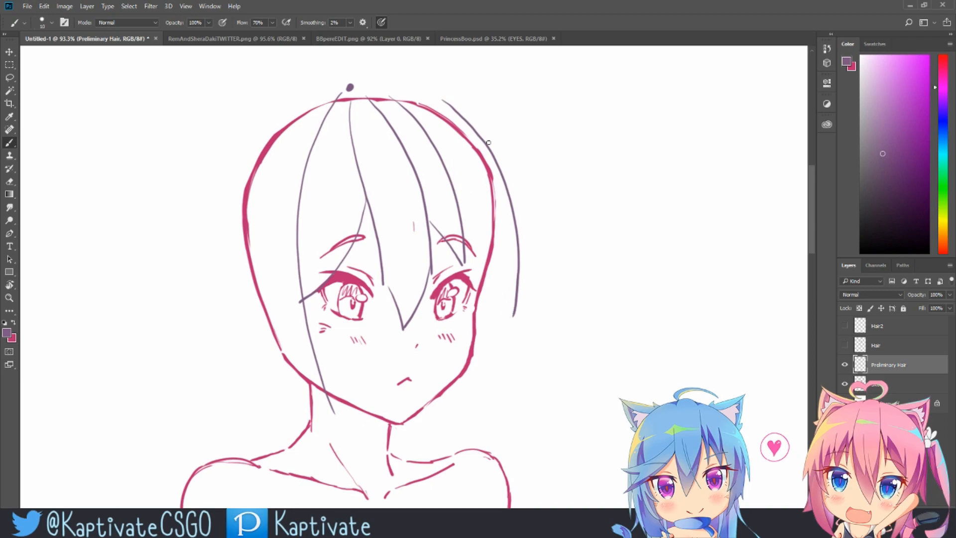
drag(470, 263, 502, 321)
drag(508, 200, 502, 327)
key(e)
drag(516, 207, 514, 318)
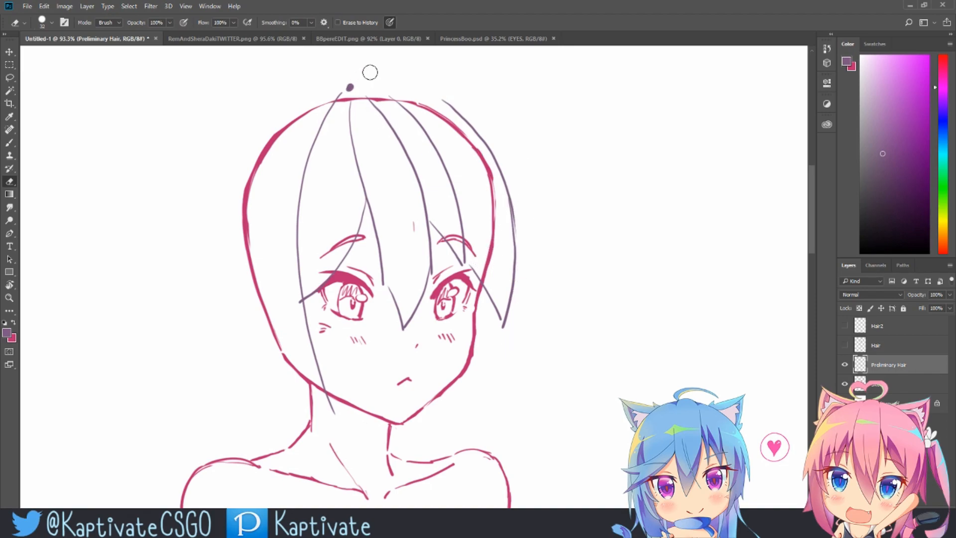
Step: Extend the right side hair strands down below the chin with the brush
key(b)
mouse_move(488, 294)
mouse_down()
mouse_move(471, 337)
mouse_move(483, 334)
mouse_move(477, 408)
mouse_up()
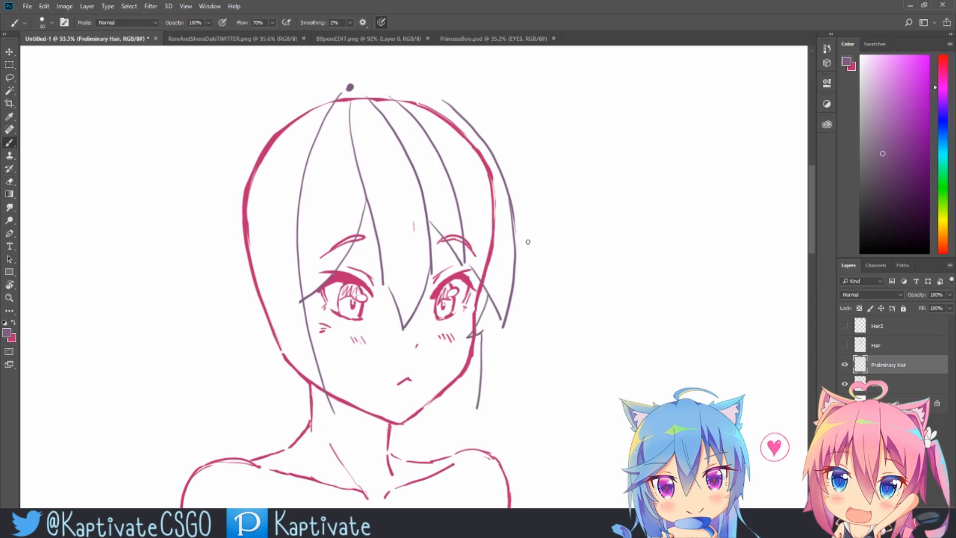
drag(513, 292, 502, 423)
drag(576, 369, 570, 360)
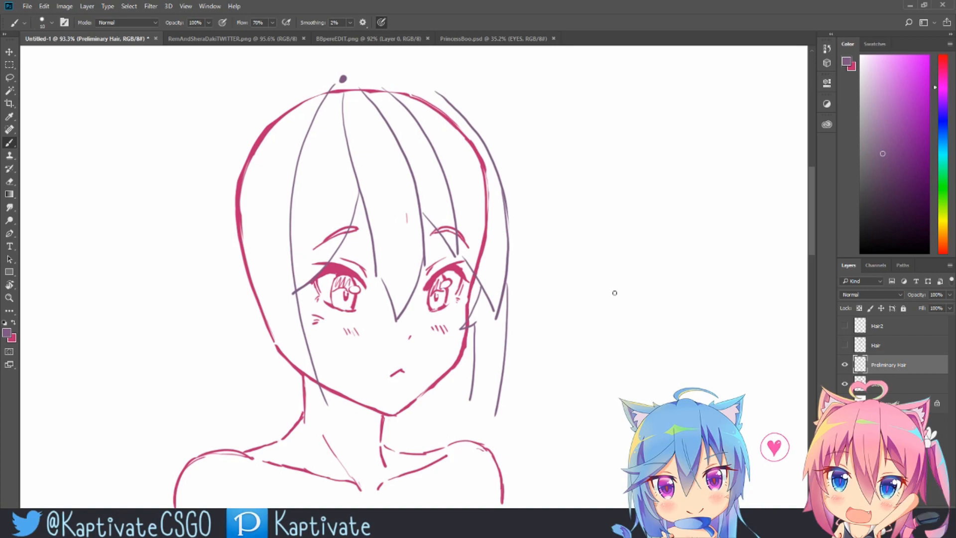
Step: Hide the Preliminary Hair layer, then show and select the Hair layer
click(844, 364)
click(844, 344)
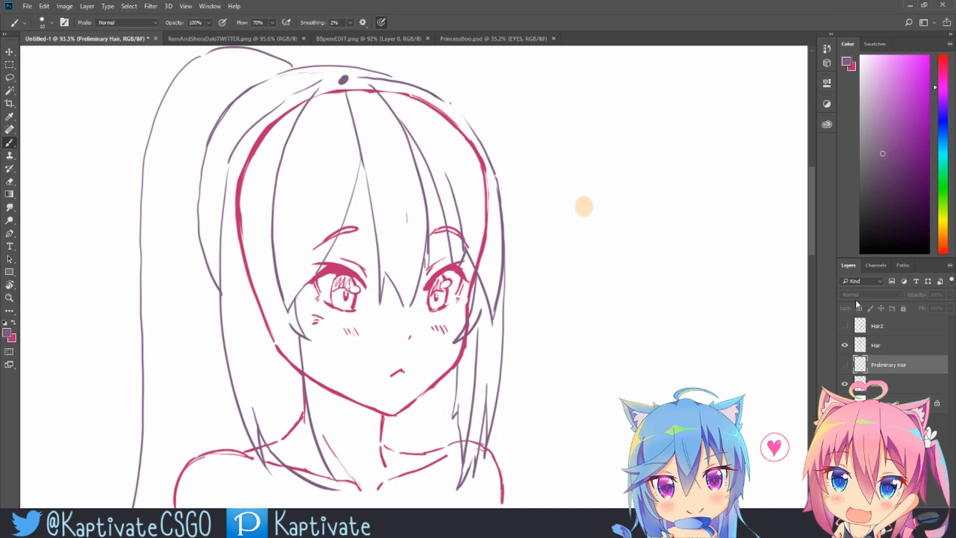
scroll(604, 187, up, 2)
drag(615, 189, 617, 201)
drag(620, 207, 617, 213)
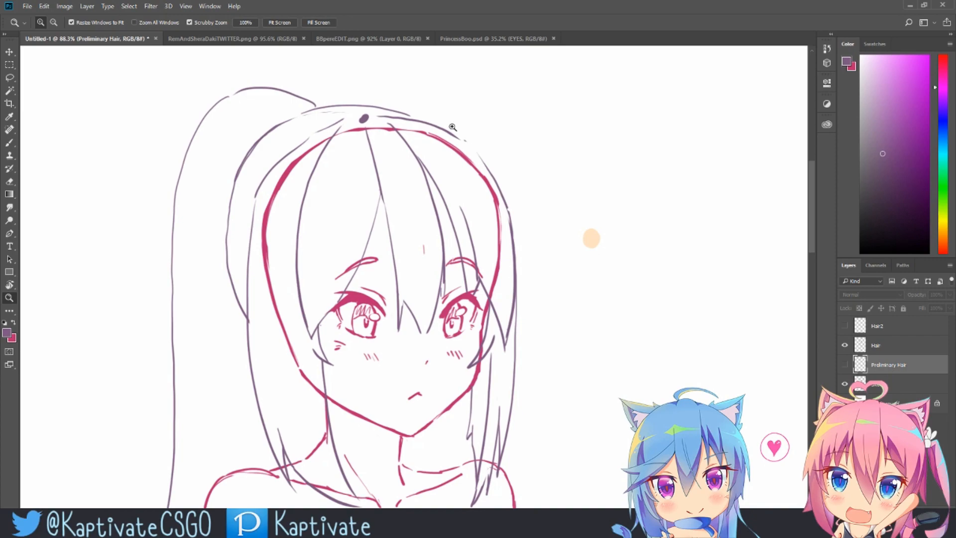
key(b)
click(896, 352)
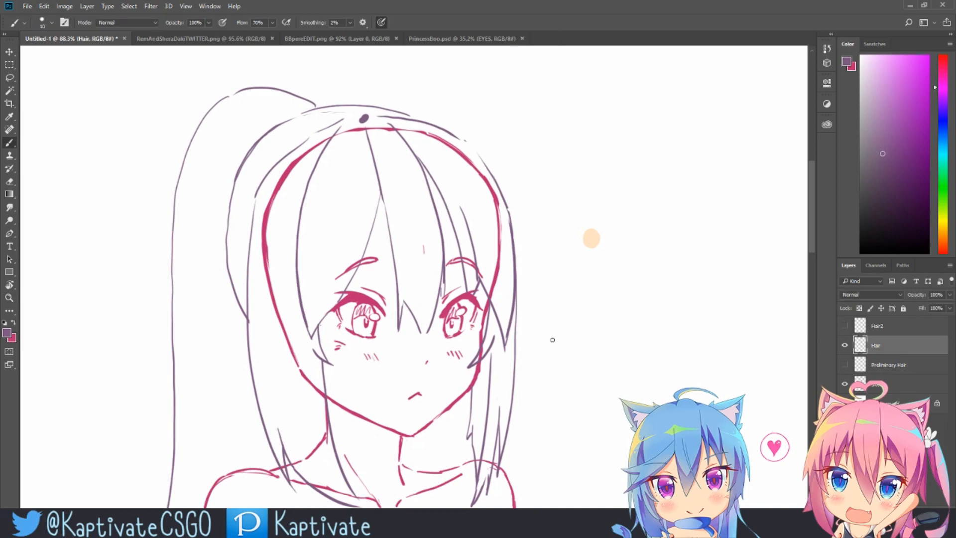
Step: Try several strokes across the bangs and forehead on the Hair layer
mouse_move(423, 288)
mouse_down()
mouse_move(404, 181)
mouse_move(398, 145)
mouse_up()
key(ctrl+z)
mouse_move(314, 299)
mouse_down()
mouse_move(354, 138)
mouse_move(358, 154)
mouse_up()
key(ctrl+z)
mouse_move(338, 286)
mouse_down()
mouse_move(370, 195)
mouse_move(364, 149)
mouse_up()
key(ctrl+z)
mouse_move(463, 238)
mouse_down()
mouse_move(411, 139)
mouse_move(418, 137)
mouse_up()
key(ctrl+z)
Step: Try longer strokes along the hair and the top of the head outline
drag(527, 147, 556, 113)
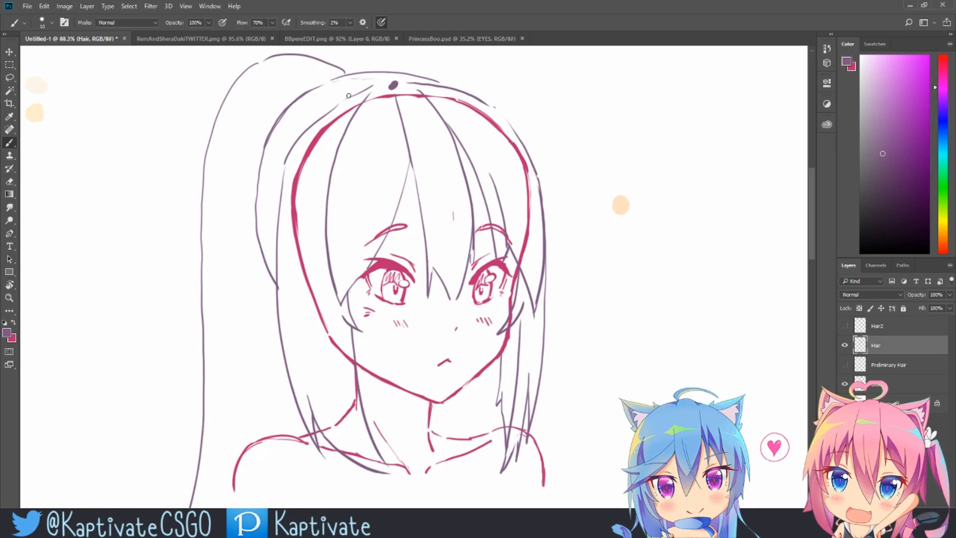
mouse_move(293, 423)
mouse_down()
mouse_move(281, 208)
mouse_move(340, 98)
mouse_move(434, 83)
mouse_move(510, 129)
mouse_move(554, 250)
mouse_move(548, 439)
mouse_up()
key(ctrl+z)
mouse_move(474, 95)
mouse_down()
mouse_move(389, 72)
mouse_move(294, 103)
mouse_move(262, 155)
mouse_move(252, 239)
mouse_move(260, 291)
mouse_up()
key(ctrl+z)
mouse_move(328, 336)
mouse_down()
mouse_move(267, 258)
mouse_move(260, 184)
mouse_move(298, 105)
mouse_move(363, 86)
mouse_move(428, 90)
mouse_move(484, 111)
mouse_up()
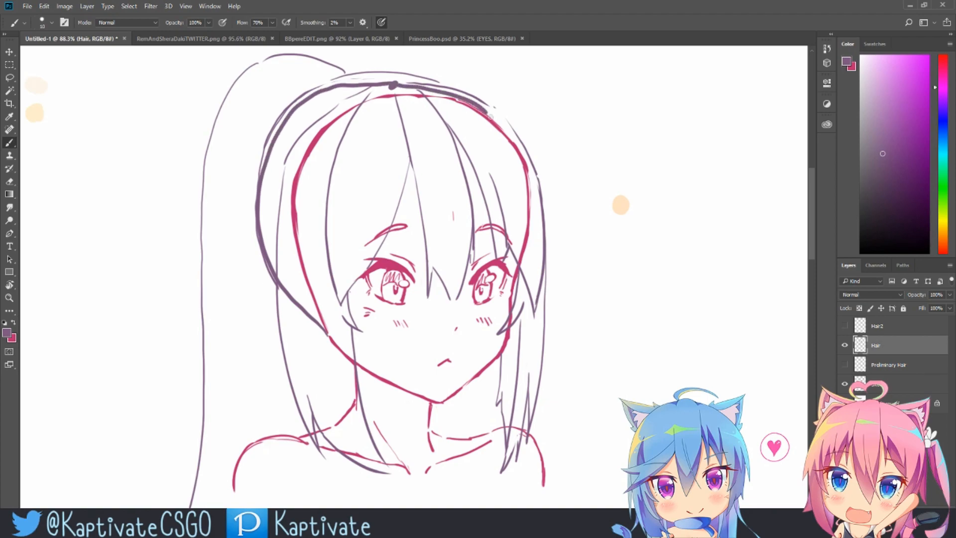
key(ctrl+z)
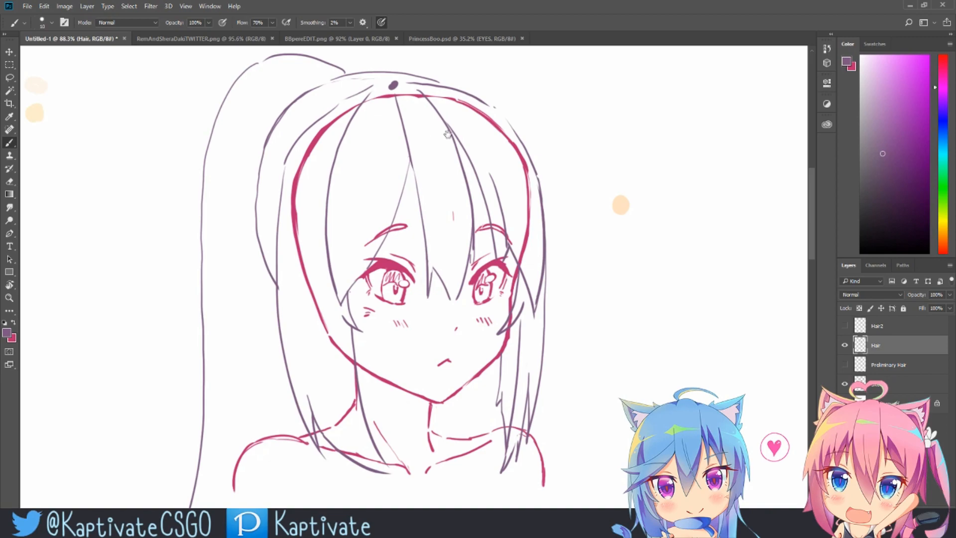
Step: Try short strokes near the top of the head on the Hair layer
drag(431, 129, 472, 135)
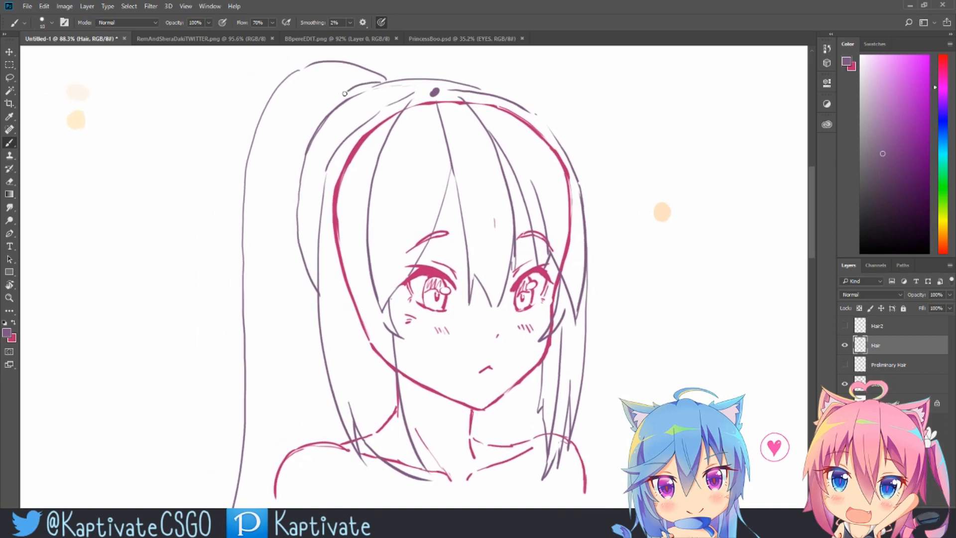
drag(350, 111, 355, 113)
key(ctrl+z)
mouse_move(397, 101)
mouse_down()
mouse_move(370, 93)
mouse_move(381, 110)
mouse_move(367, 95)
mouse_move(341, 137)
mouse_move(336, 109)
mouse_move(315, 128)
mouse_up()
key(ctrl+z)
drag(301, 268, 325, 429)
key(ctrl+alt+z)
key(ctrl+alt+z)
Step: Select the Hair2 layer and sketch refined bang and side strands over the rough hair
key(z)
key(x)
drag(548, 191, 542, 197)
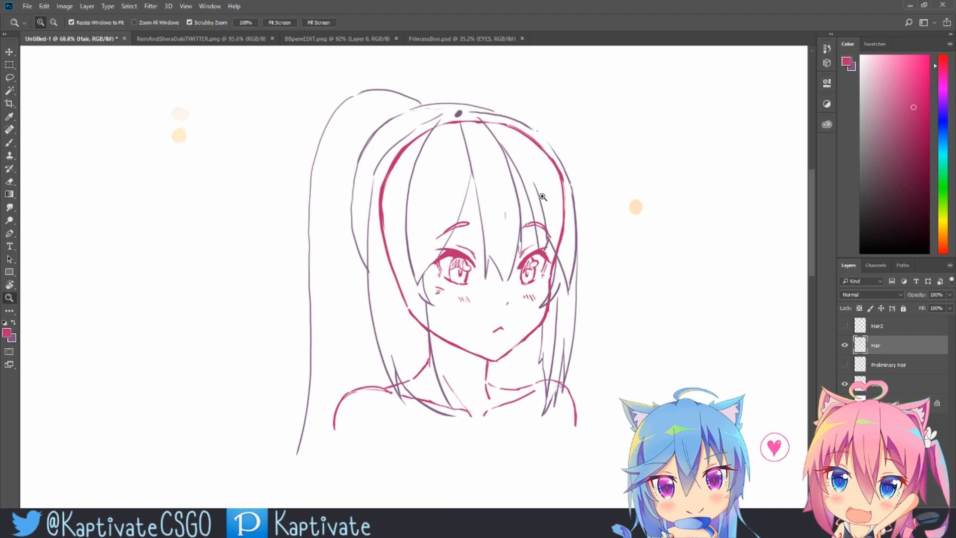
drag(510, 183, 532, 161)
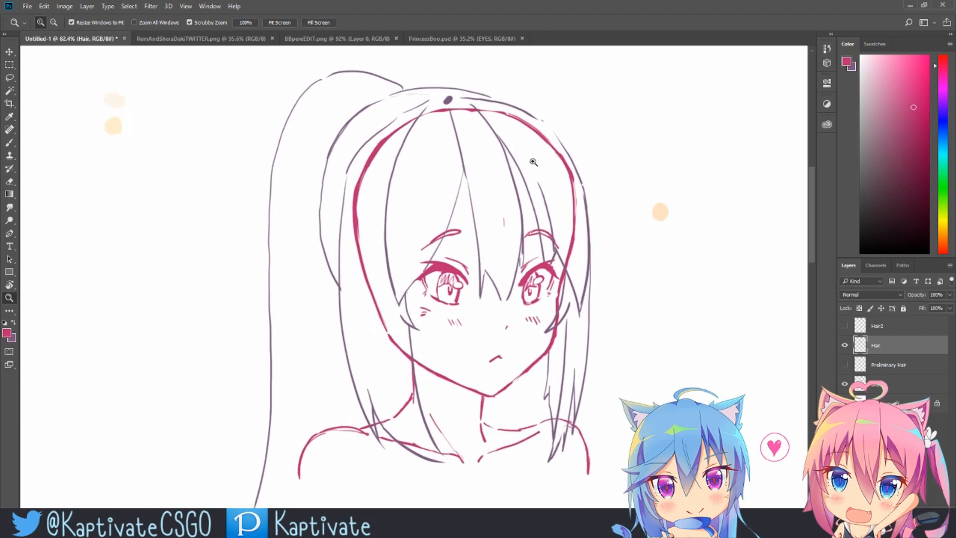
drag(566, 295, 538, 295)
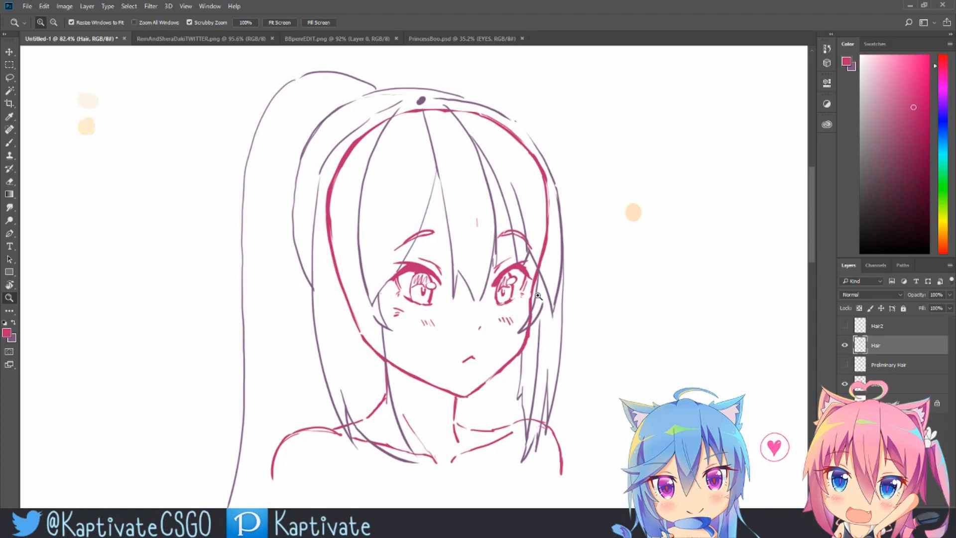
key(b)
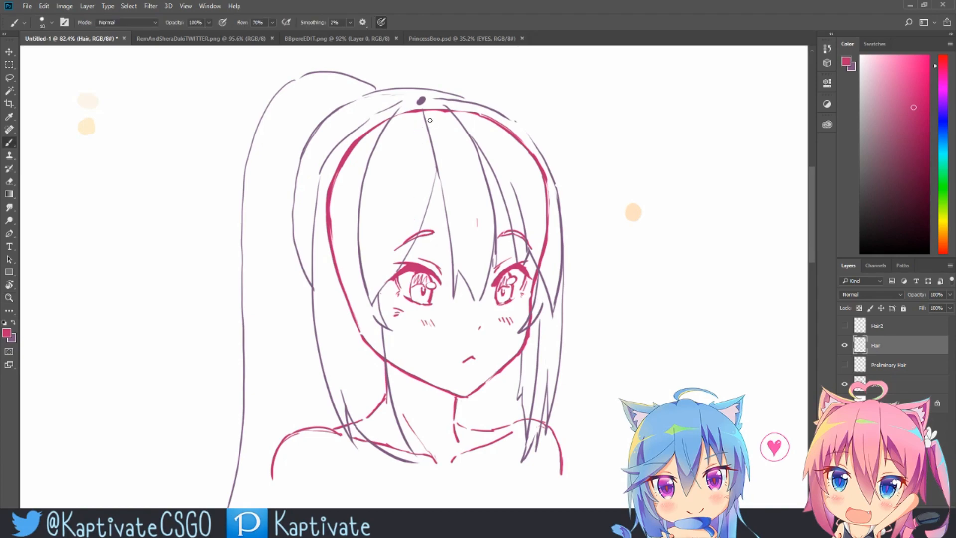
click(899, 327)
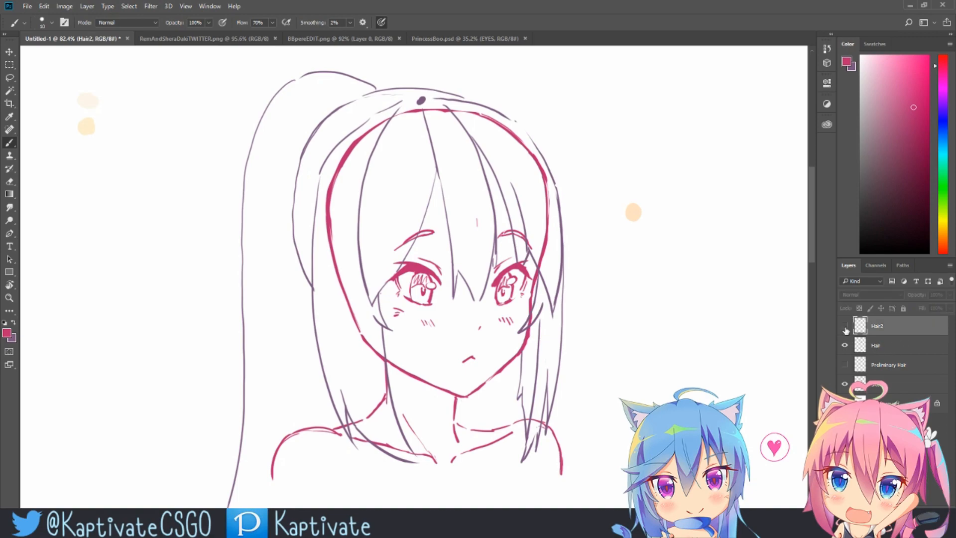
drag(432, 276, 439, 381)
drag(444, 338, 467, 375)
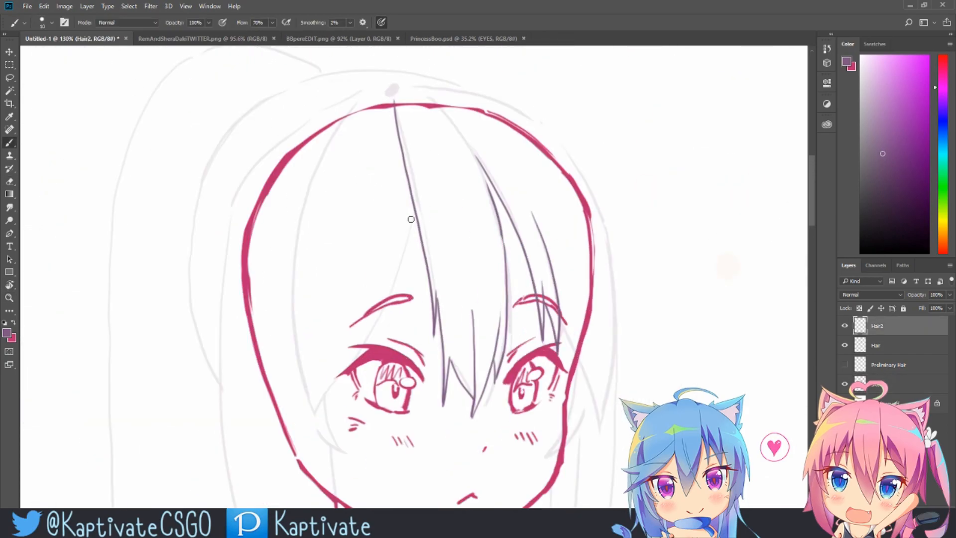
drag(361, 299, 317, 398)
drag(390, 90, 281, 425)
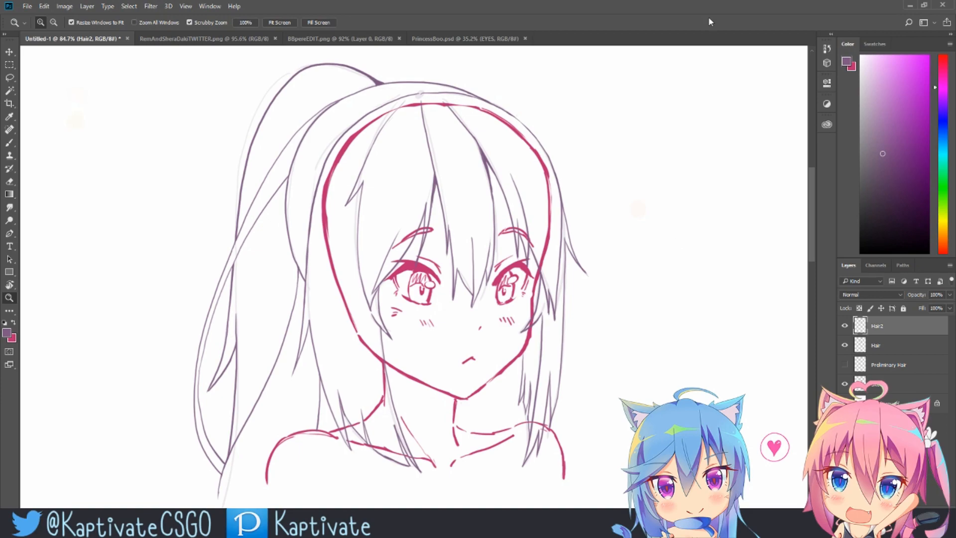
Step: Select the Sketch layer and lower its opacity to 12%
click(914, 389)
click(950, 295)
drag(948, 306, 907, 306)
Step: Reselect the Hair2 layer and try strokes on the hair ends near the left shoulder
drag(632, 247, 611, 229)
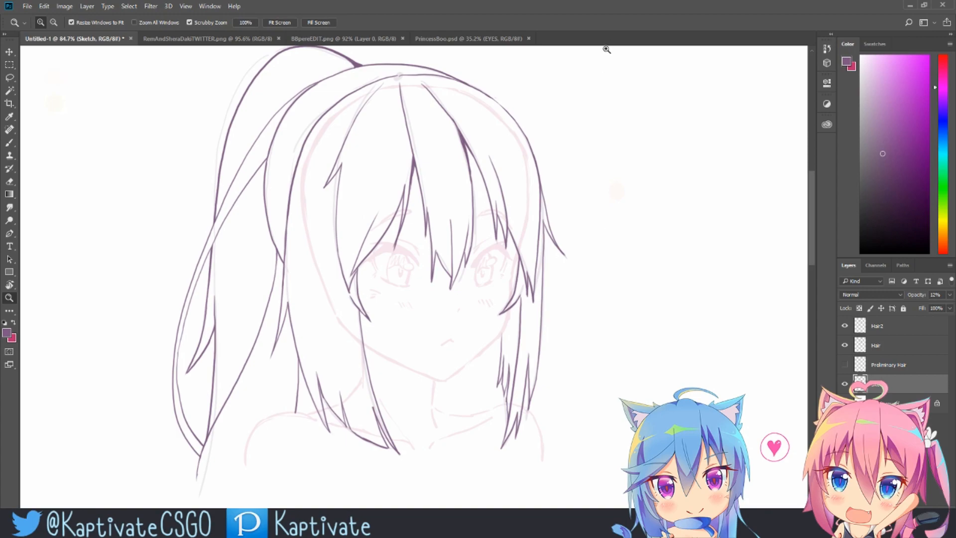
drag(364, 433, 398, 430)
key(b)
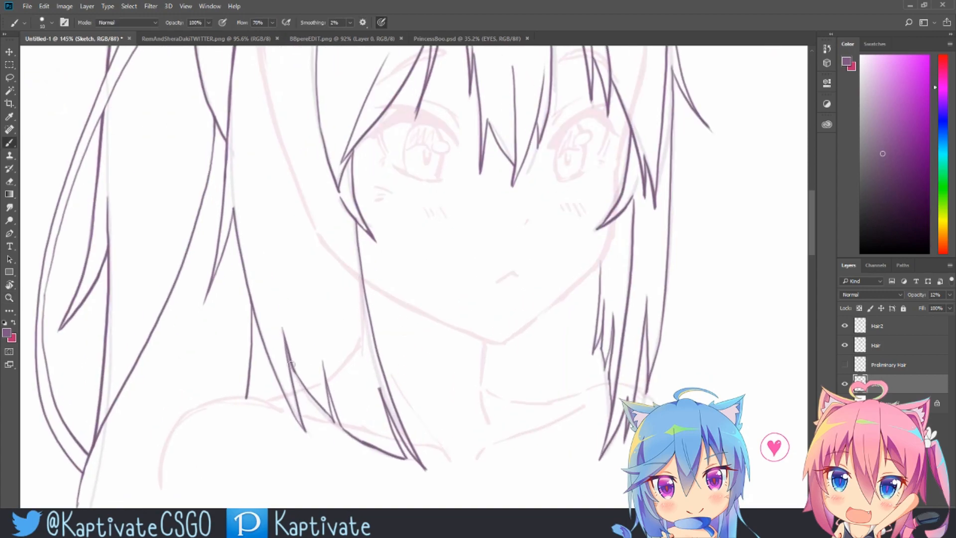
click(897, 329)
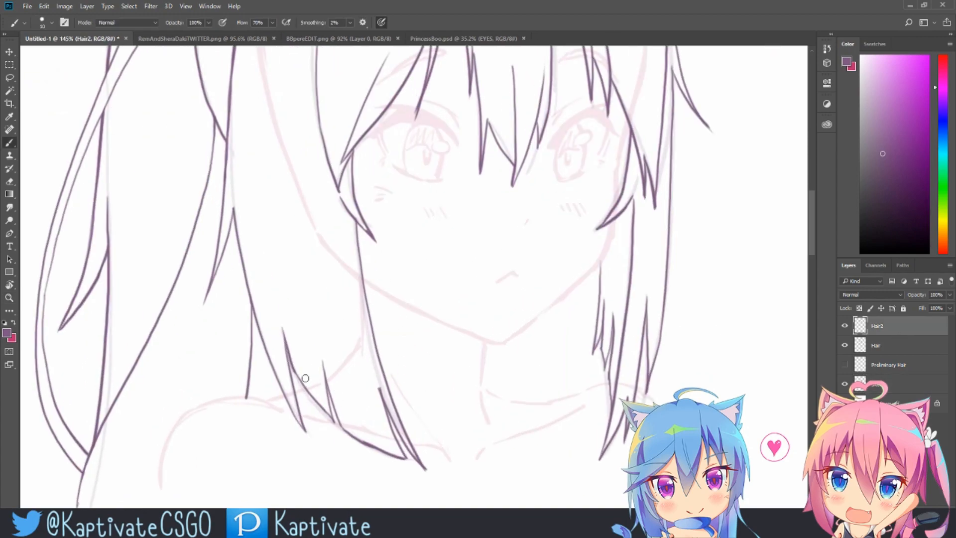
drag(294, 361, 346, 412)
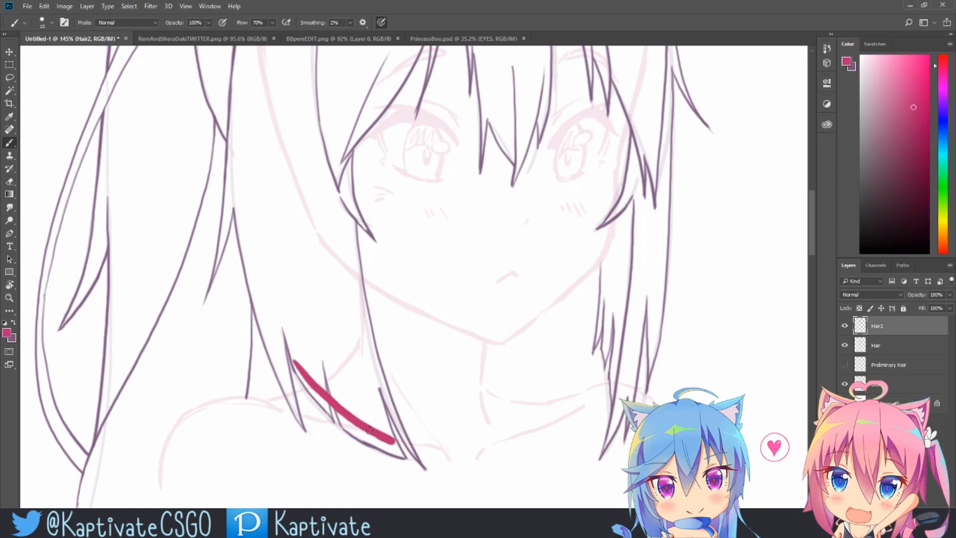
key(ctrl+z)
key(z)
drag(516, 294, 412, 359)
drag(372, 384, 397, 351)
key(b)
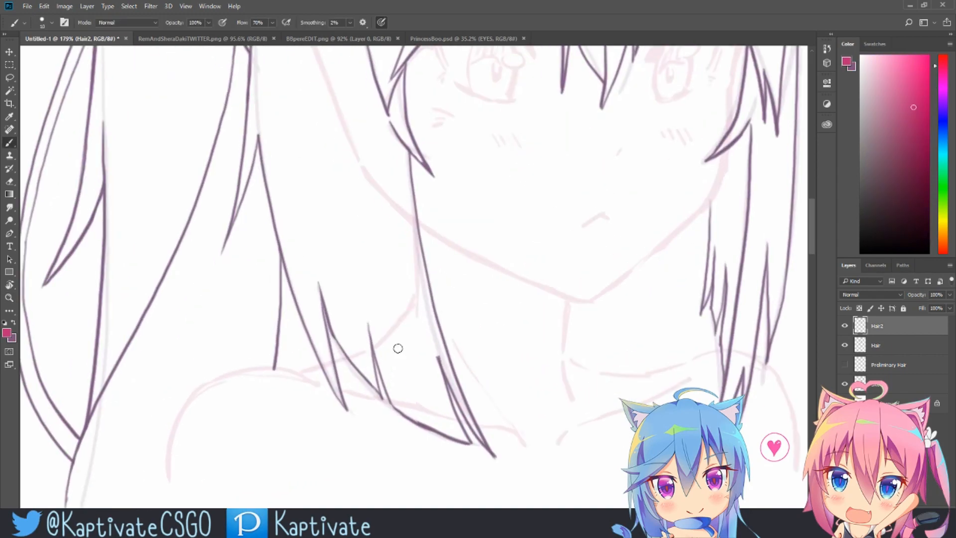
mouse_move(376, 389)
mouse_down()
mouse_move(364, 292)
mouse_move(394, 406)
mouse_up()
key(ctrl+z)
key(z)
Step: Try strokes on the hair ends beside the neck and jaw
drag(612, 314, 536, 322)
drag(692, 287, 653, 289)
drag(359, 367, 317, 386)
key(b)
drag(299, 321, 327, 412)
key(ctrl+z)
mouse_move(562, 338)
mouse_down()
mouse_move(573, 273)
mouse_move(552, 369)
mouse_up()
key(ctrl+z)
key(z)
drag(668, 234, 638, 292)
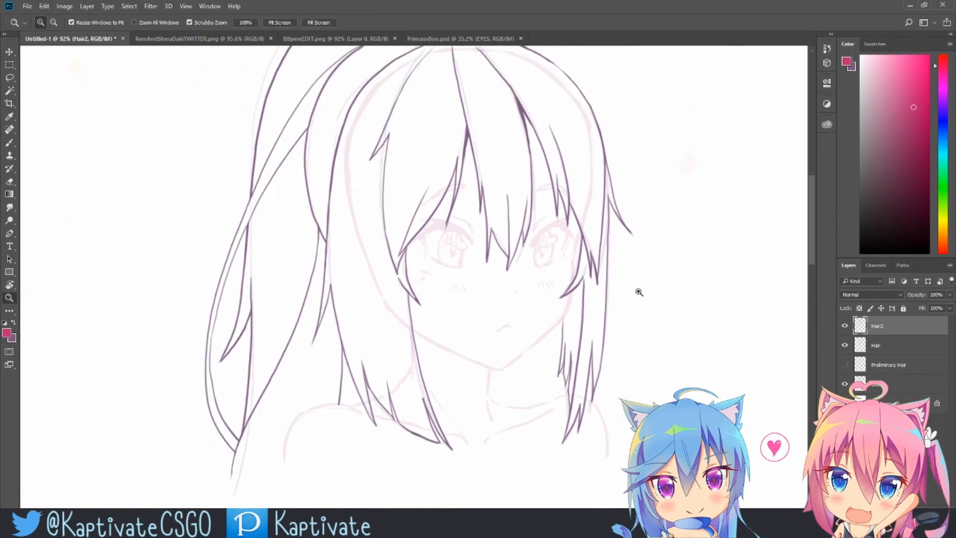
drag(671, 156, 632, 171)
Step: Try a stroke on the right side strand beside the temple
key(x)
drag(586, 197, 615, 196)
key(b)
mouse_move(566, 153)
mouse_down()
mouse_move(591, 243)
mouse_move(610, 269)
mouse_up()
key(ctrl+z)
key(x)
mouse_move(569, 160)
mouse_down()
mouse_move(612, 269)
mouse_move(609, 252)
mouse_up()
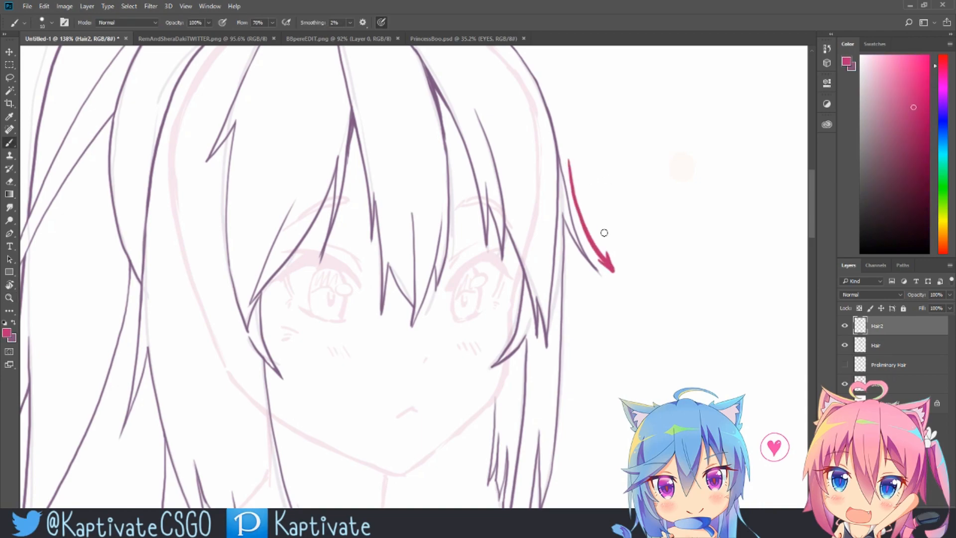
key(ctrl+alt+z)
Step: Try and undo strokes along the long outer strand on the left side of the hair
key(ctrl+alt+z)
key(z)
drag(670, 227, 628, 247)
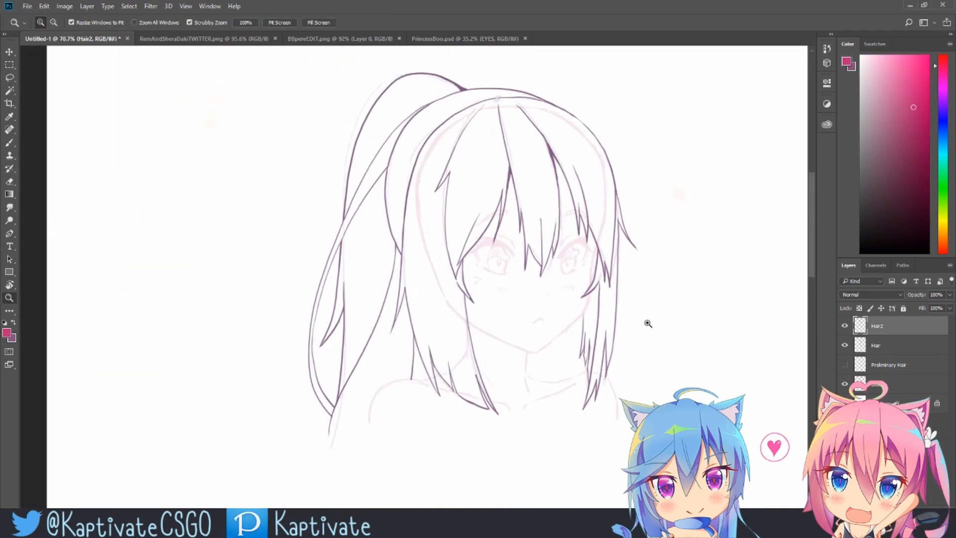
drag(556, 244, 572, 230)
key(b)
drag(362, 196, 342, 357)
key(ctrl+alt+z)
drag(371, 233, 368, 300)
key(ctrl+alt+z)
Step: Try and undo strokes along the right side strand and the bangs over the forehead
key(z)
mouse_move(682, 330)
mouse_down()
mouse_move(593, 335)
mouse_move(609, 299)
mouse_up()
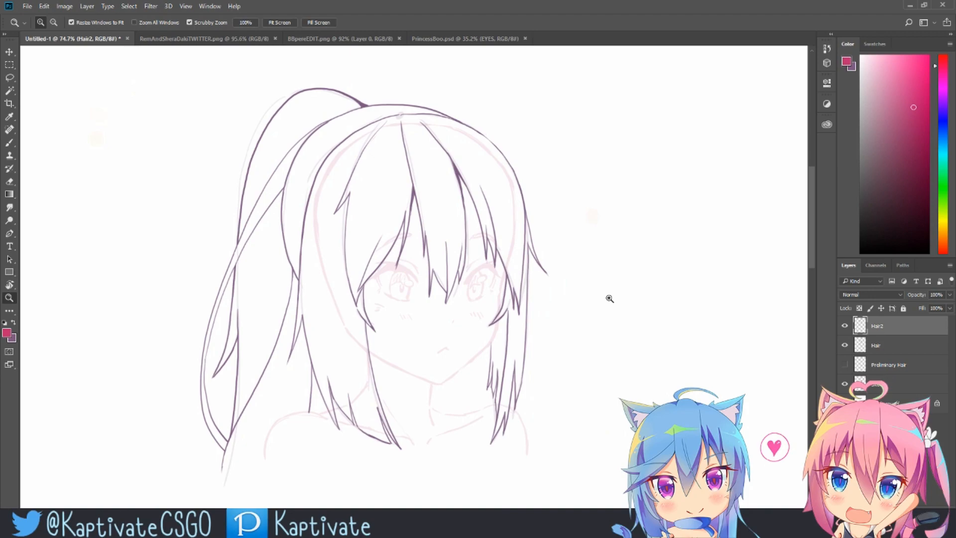
drag(539, 303, 565, 287)
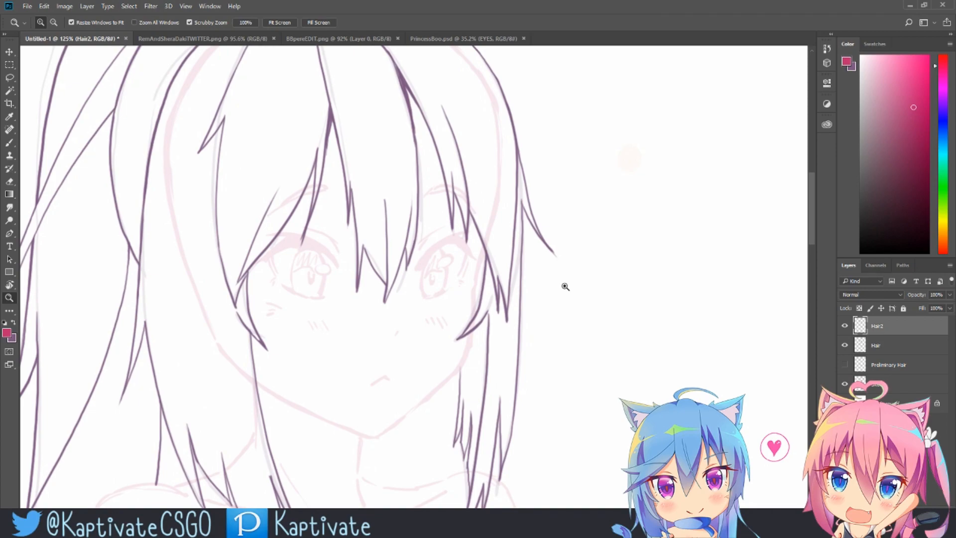
drag(626, 188, 598, 207)
key(b)
drag(533, 134, 539, 338)
key(ctrl+z)
drag(364, 115, 329, 357)
key(ctrl+z)
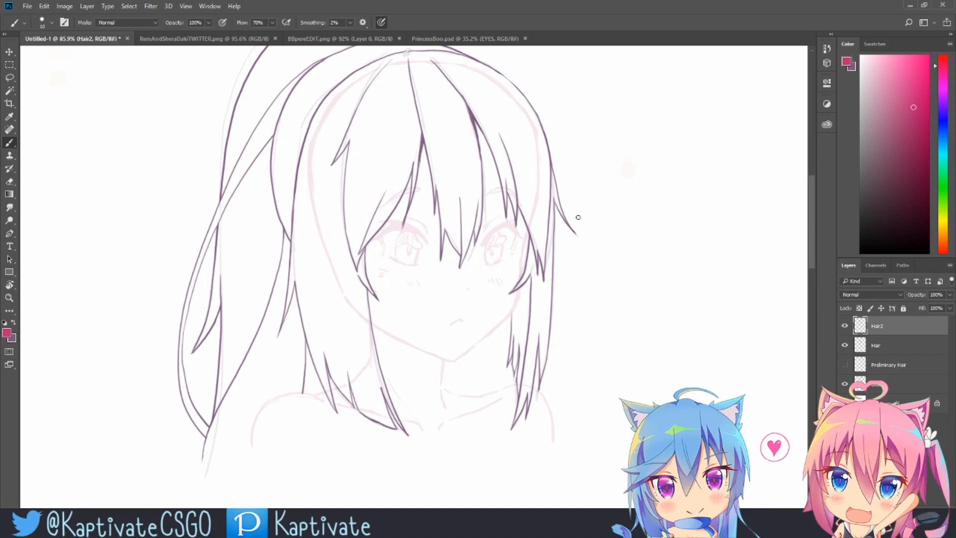
Step: Draw temporary arrows beside the right cheek to show the direction of the side strand, and undo them
mouse_move(494, 329)
mouse_down()
mouse_move(552, 312)
mouse_move(540, 327)
mouse_up()
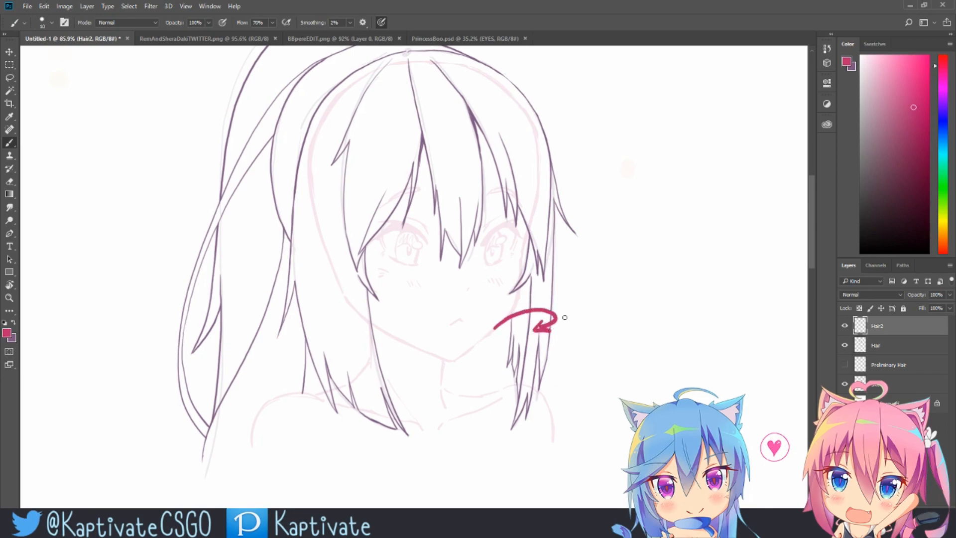
key(ctrl+z)
mouse_move(560, 272)
mouse_down()
mouse_move(569, 299)
mouse_move(544, 324)
mouse_up()
key(ctrl+z)
drag(540, 291, 548, 299)
mouse_move(547, 291)
mouse_down()
mouse_move(541, 299)
mouse_move(602, 269)
mouse_up()
drag(594, 268, 597, 275)
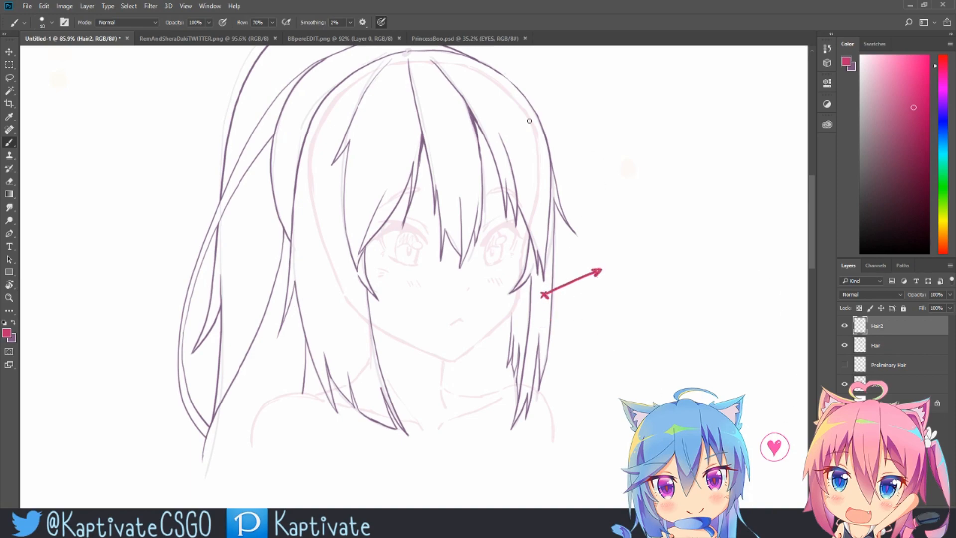
key(ctrl+alt+z)
key(ctrl+alt+z)
key(ctrl+alt+z)
key(ctrl+alt+z)
Step: Try strokes and erasing on the side strand beside the right cheek, undoing every change
drag(517, 310, 524, 316)
mouse_move(525, 309)
mouse_down()
mouse_move(488, 344)
mouse_move(507, 316)
mouse_move(523, 320)
mouse_move(515, 337)
mouse_up()
key(ctrl+alt+z)
mouse_move(516, 330)
mouse_down()
mouse_move(520, 340)
mouse_move(530, 319)
mouse_move(515, 336)
mouse_up()
key(e)
key(ctrl+alt+z)
key(ctrl+alt+z)
key(ctrl+alt+z)
key(ctrl+alt+z)
key(ctrl+alt+z)
Step: Try and undo strokes on the top of the head and the left side hair
key(z)
drag(576, 261, 602, 262)
mouse_move(597, 214)
mouse_down()
mouse_move(586, 243)
mouse_move(598, 262)
mouse_up()
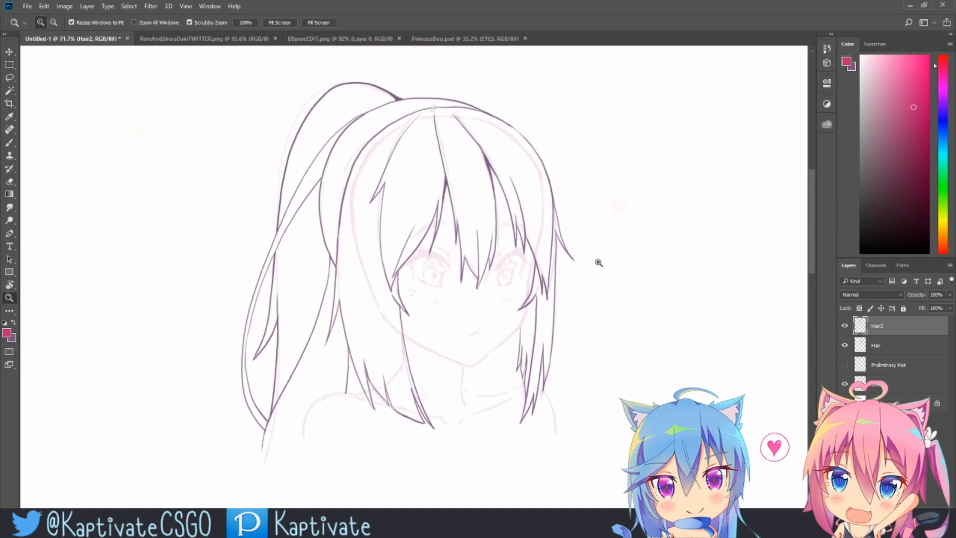
drag(538, 188, 547, 193)
drag(569, 258, 547, 236)
drag(528, 197, 536, 222)
drag(420, 143, 554, 121)
drag(510, 133, 508, 133)
key(b)
drag(410, 129, 358, 211)
key(ctrl+z)
mouse_move(412, 283)
mouse_down()
mouse_move(355, 442)
mouse_move(367, 435)
mouse_up()
key(ctrl+alt+z)
key(ctrl+alt+z)
Step: Draw temporary curved arrows beside the ponytail showing the flow of the hair
drag(559, 210, 486, 203)
mouse_move(534, 194)
mouse_down()
mouse_move(522, 194)
mouse_move(630, 216)
mouse_up()
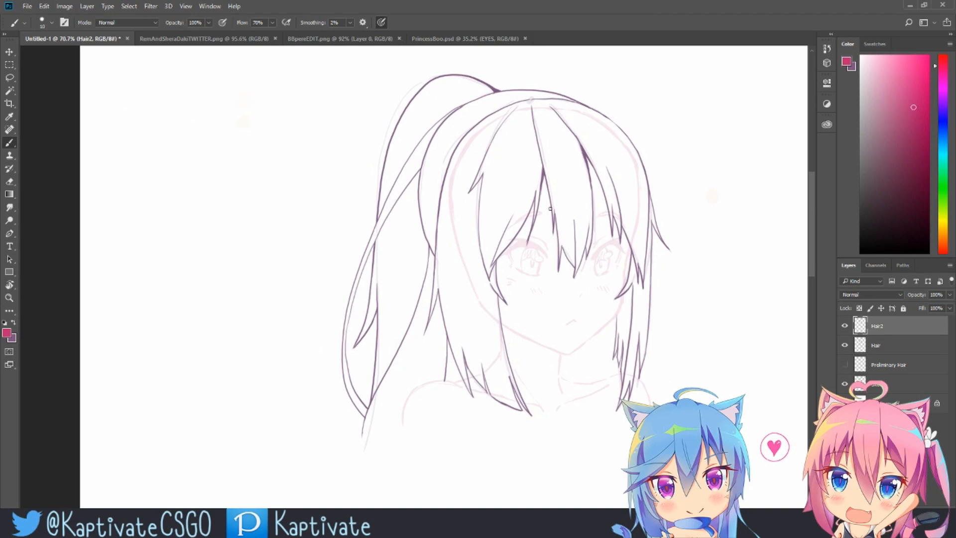
mouse_move(391, 98)
mouse_down()
mouse_move(362, 85)
mouse_move(292, 233)
mouse_move(272, 356)
mouse_move(297, 360)
mouse_up()
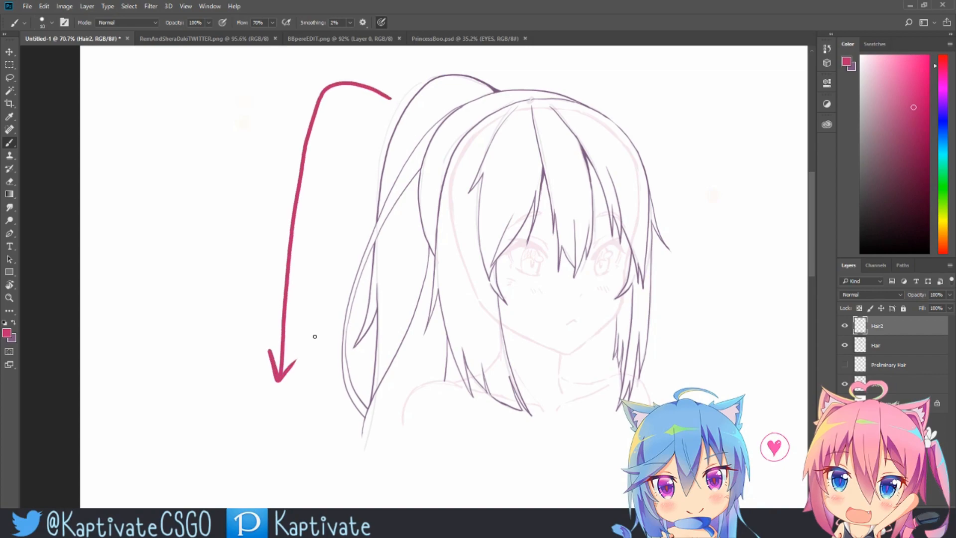
key(ctrl+z)
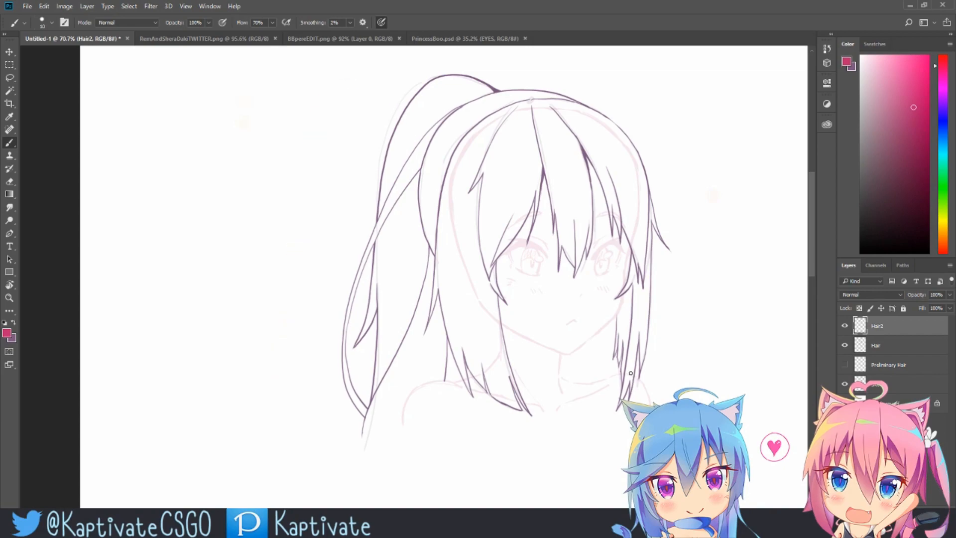
mouse_move(384, 89)
mouse_down()
mouse_move(349, 104)
mouse_move(323, 220)
mouse_move(332, 210)
mouse_up()
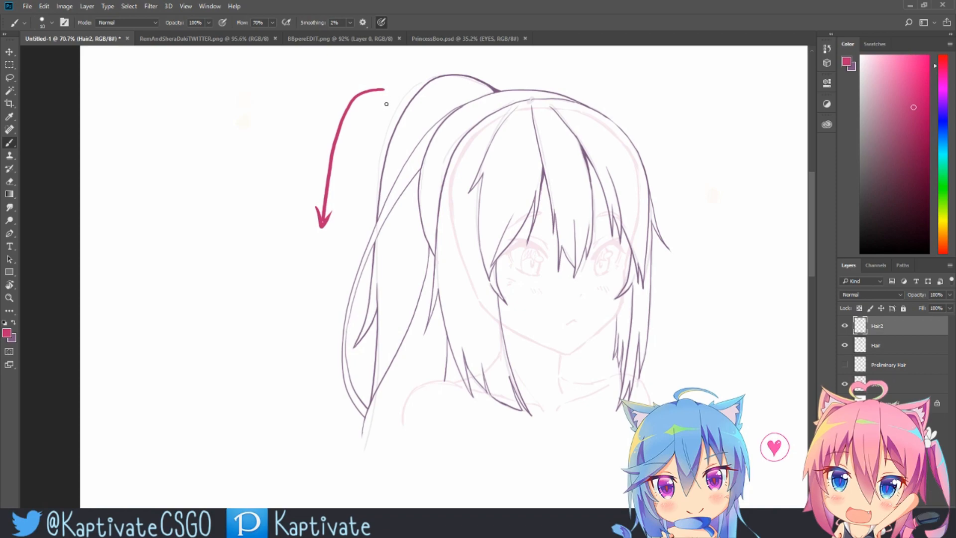
mouse_move(386, 103)
mouse_down()
mouse_move(275, 188)
mouse_move(332, 227)
mouse_move(308, 295)
mouse_move(294, 165)
mouse_move(300, 200)
mouse_move(292, 190)
mouse_up()
key(ctrl+z)
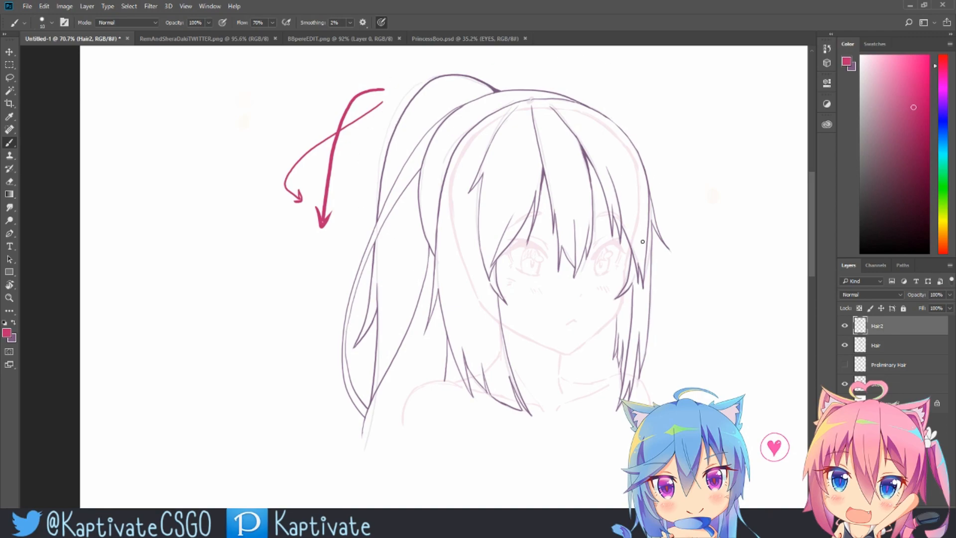
Step: Add a curved guide line along the ponytail's left side, then undo all the arrow annotations
mouse_move(641, 301)
mouse_down()
mouse_move(646, 307)
mouse_move(668, 295)
mouse_move(603, 331)
mouse_up()
key(ctrl+z)
key(ctrl+z)
key(ctrl+z)
key(ctrl+z)
key(ctrl+z)
key(ctrl+z)
drag(387, 100, 389, 96)
drag(383, 139, 297, 293)
mouse_move(360, 143)
mouse_down()
mouse_move(355, 148)
mouse_move(322, 109)
mouse_up()
drag(320, 118, 330, 108)
mouse_move(355, 210)
mouse_down()
mouse_move(368, 232)
mouse_move(370, 223)
mouse_up()
key(ctrl+alt+z)
key(ctrl+alt+z)
key(ctrl+alt+z)
key(ctrl+alt+z)
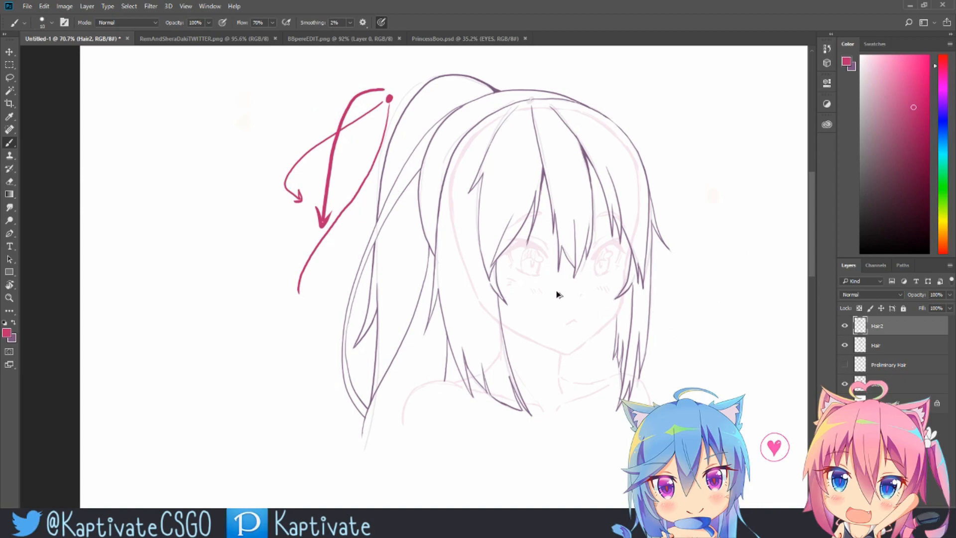
drag(555, 129, 501, 101)
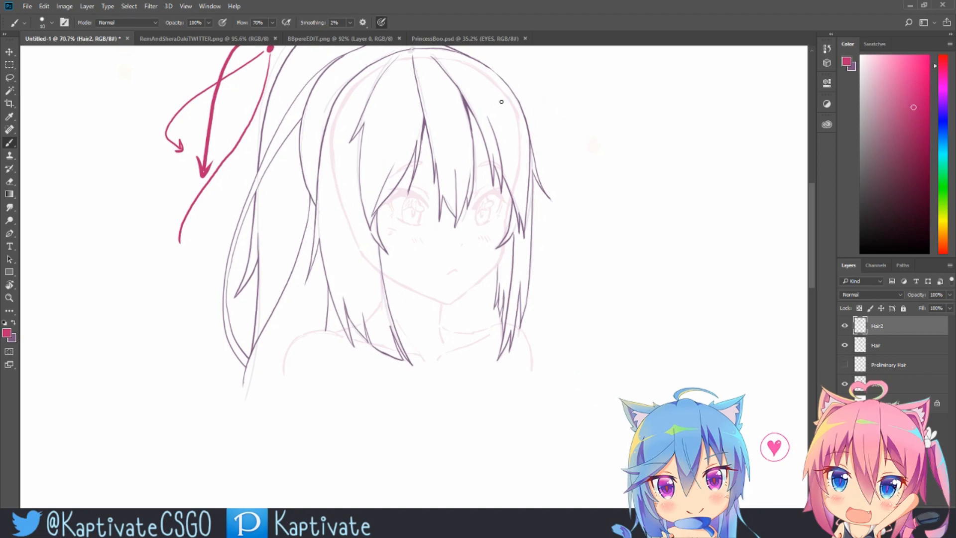
key(ctrl+alt+z)
key(ctrl+alt+z)
key(ctrl+alt+z)
key(ctrl+alt+z)
key(ctrl+alt+z)
Step: Try and undo strokes on the bangs between the eyes
drag(597, 220, 554, 272)
key(z)
drag(424, 239, 478, 218)
mouse_move(665, 176)
mouse_down()
mouse_move(642, 217)
mouse_move(666, 261)
mouse_move(639, 260)
mouse_up()
key(b)
mouse_move(432, 124)
mouse_down()
mouse_move(446, 150)
mouse_move(464, 257)
mouse_up()
drag(450, 224, 475, 234)
key(ctrl+z)
drag(402, 104, 382, 124)
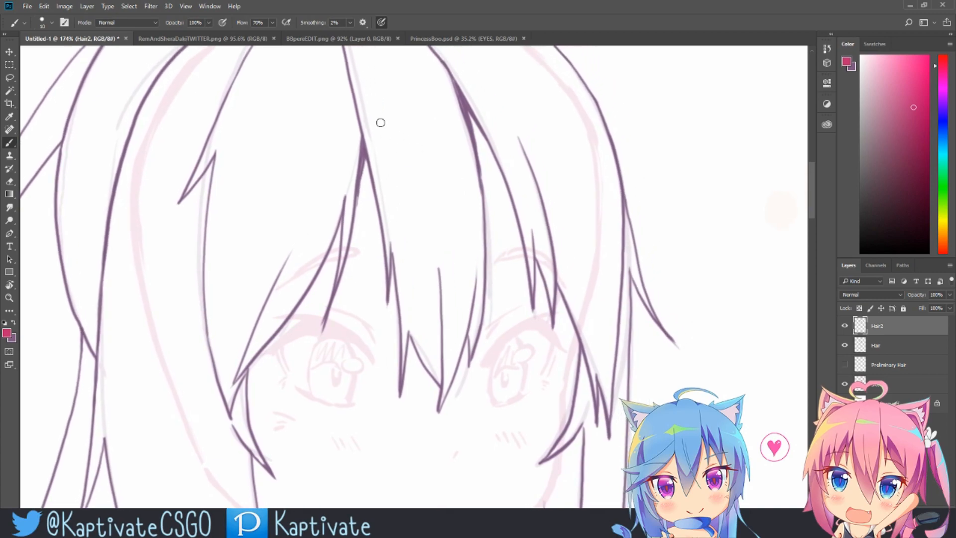
Step: Mark individual bang strands and the center parting with temporary highlight strokes, and undo them
mouse_move(395, 311)
mouse_down()
mouse_move(388, 399)
mouse_move(396, 384)
mouse_up()
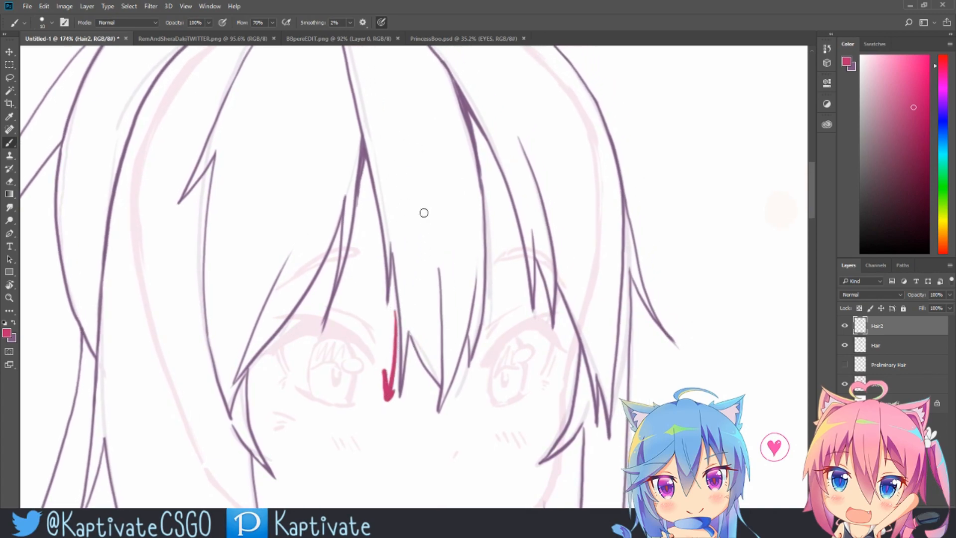
mouse_move(555, 190)
mouse_down()
mouse_move(486, 171)
mouse_move(471, 128)
mouse_up()
drag(555, 137, 586, 232)
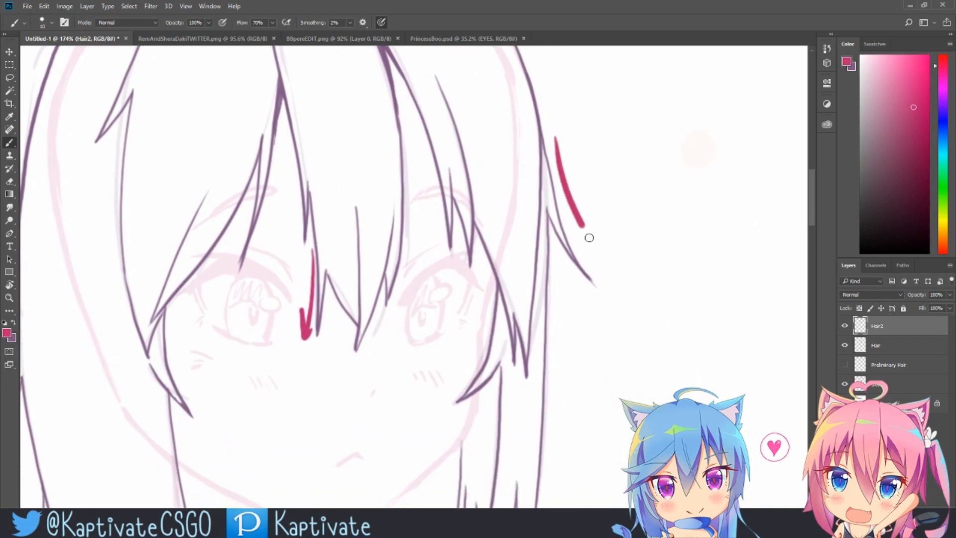
key(ctrl+z)
mouse_move(356, 211)
mouse_down()
mouse_move(401, 273)
mouse_move(407, 346)
mouse_up()
drag(361, 387, 297, 79)
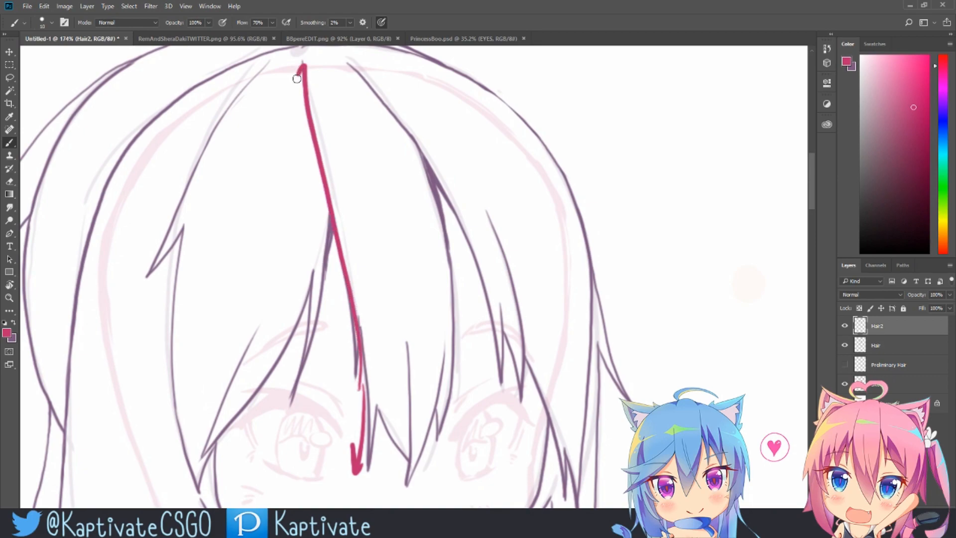
key(ctrl+z)
mouse_move(411, 433)
mouse_down()
mouse_move(396, 243)
mouse_move(342, 99)
mouse_move(335, 67)
mouse_up()
key(ctrl+z)
Step: Try and undo extra strand strokes on the bangs over the right eye
key(ctrl+z)
drag(499, 431, 484, 389)
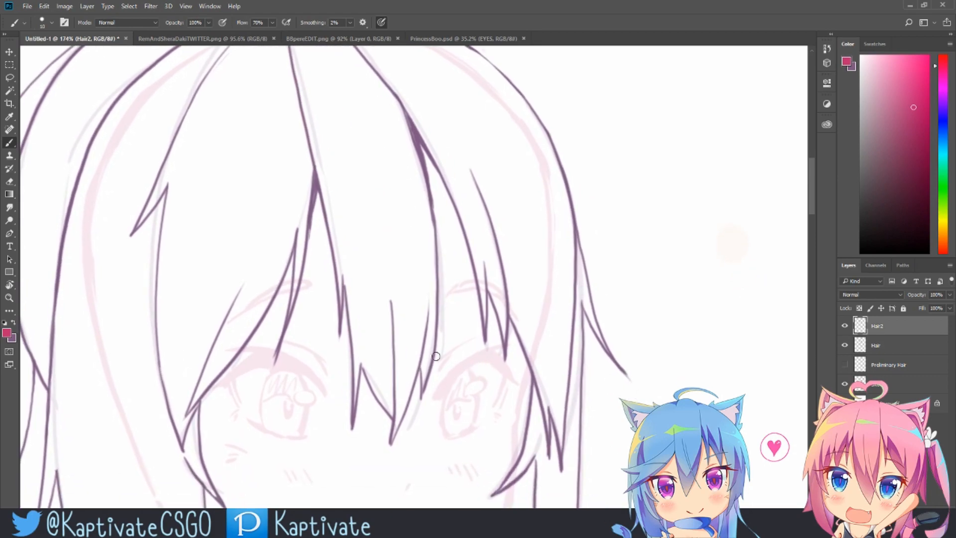
mouse_move(395, 431)
mouse_down()
mouse_move(429, 275)
mouse_move(421, 173)
mouse_move(393, 85)
mouse_move(370, 87)
mouse_move(395, 71)
mouse_move(398, 105)
mouse_up()
key(ctrl+z)
key(ctrl+z)
drag(546, 256, 629, 241)
drag(517, 280, 506, 355)
key(ctrl+z)
drag(515, 244, 513, 384)
mouse_move(497, 283)
mouse_down()
mouse_move(475, 446)
mouse_move(482, 436)
mouse_up()
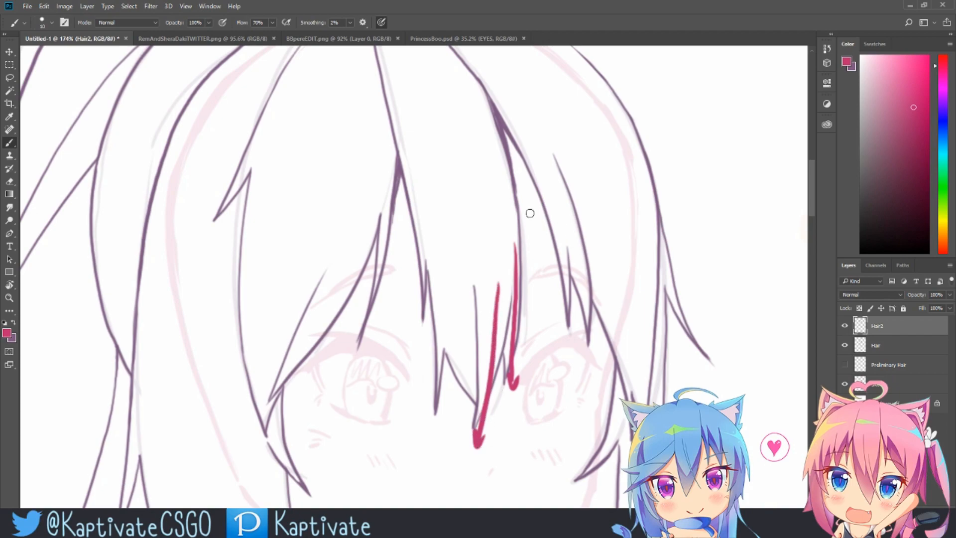
key(ctrl+z)
key(ctrl+z)
Step: Examine the whole hair sketch over the face
key(ctrl+space)
drag(617, 348, 602, 346)
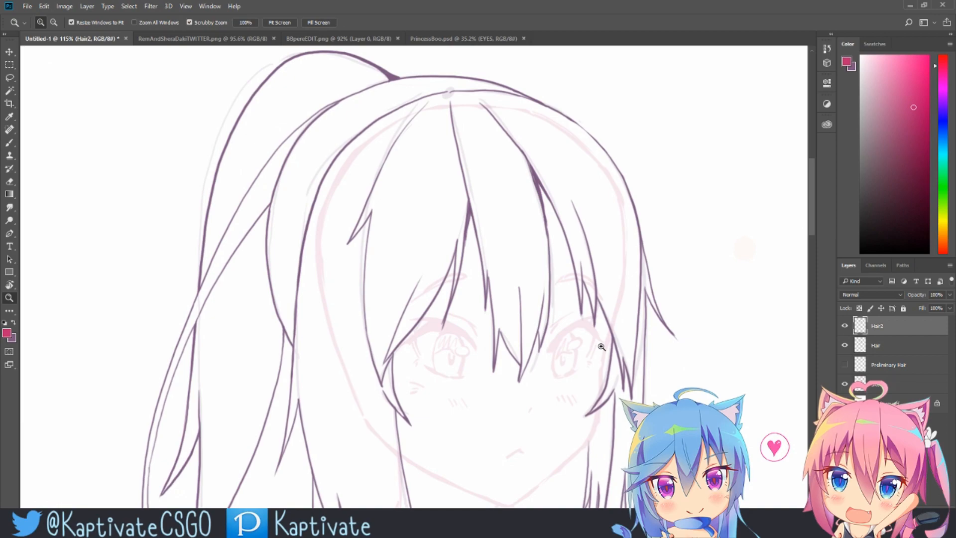
drag(571, 272, 460, 241)
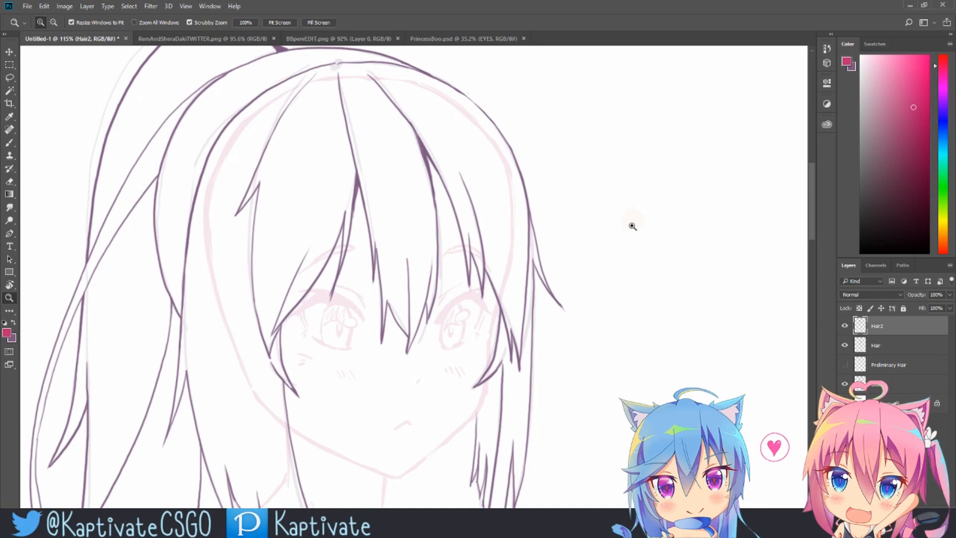
drag(625, 226, 617, 236)
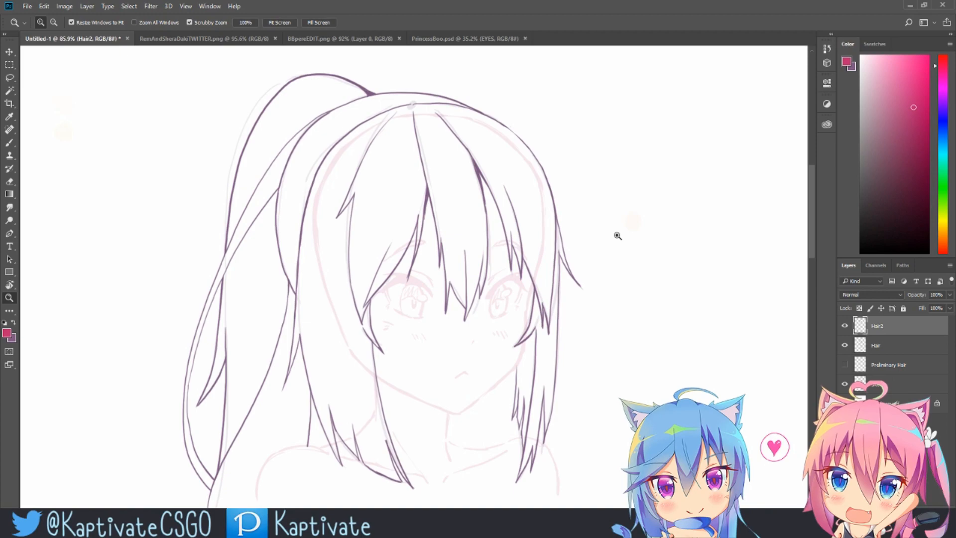
drag(547, 350, 525, 322)
drag(496, 288, 525, 297)
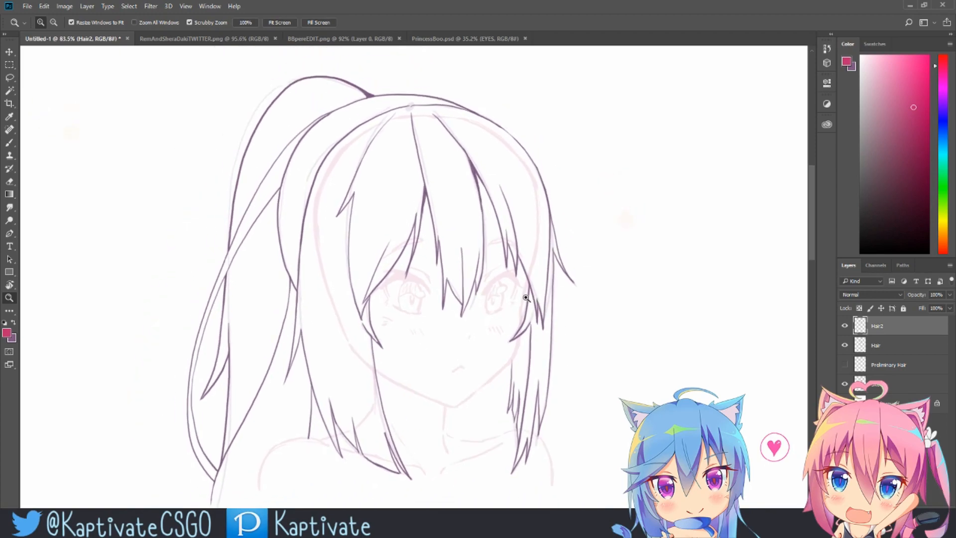